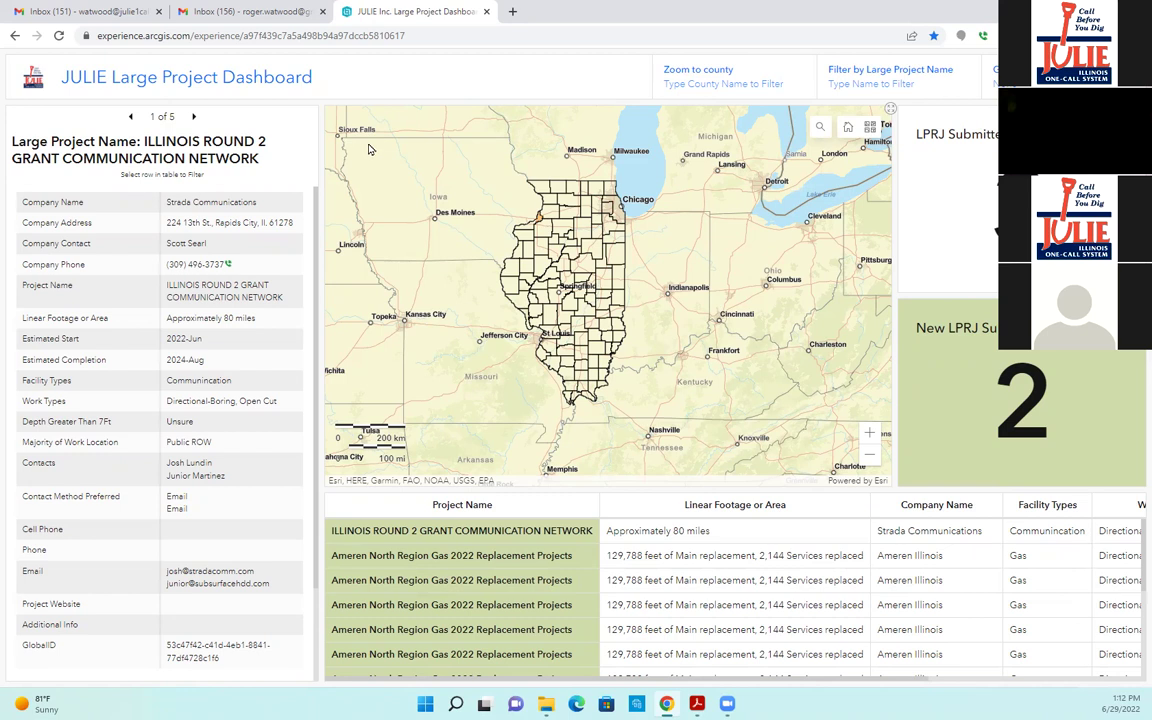
# Zoom the dashboard map to Peoria County to view the large projects located there.
pyautogui.click(760, 84)
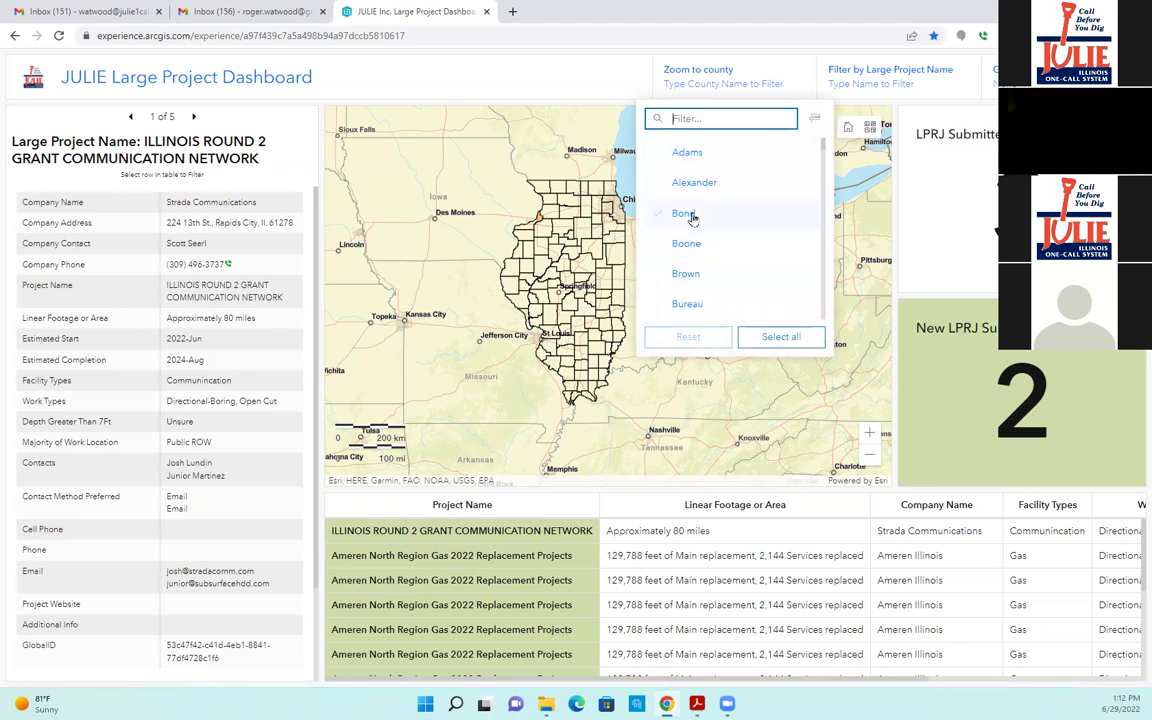
pyautogui.scroll(-1, 710, 247)
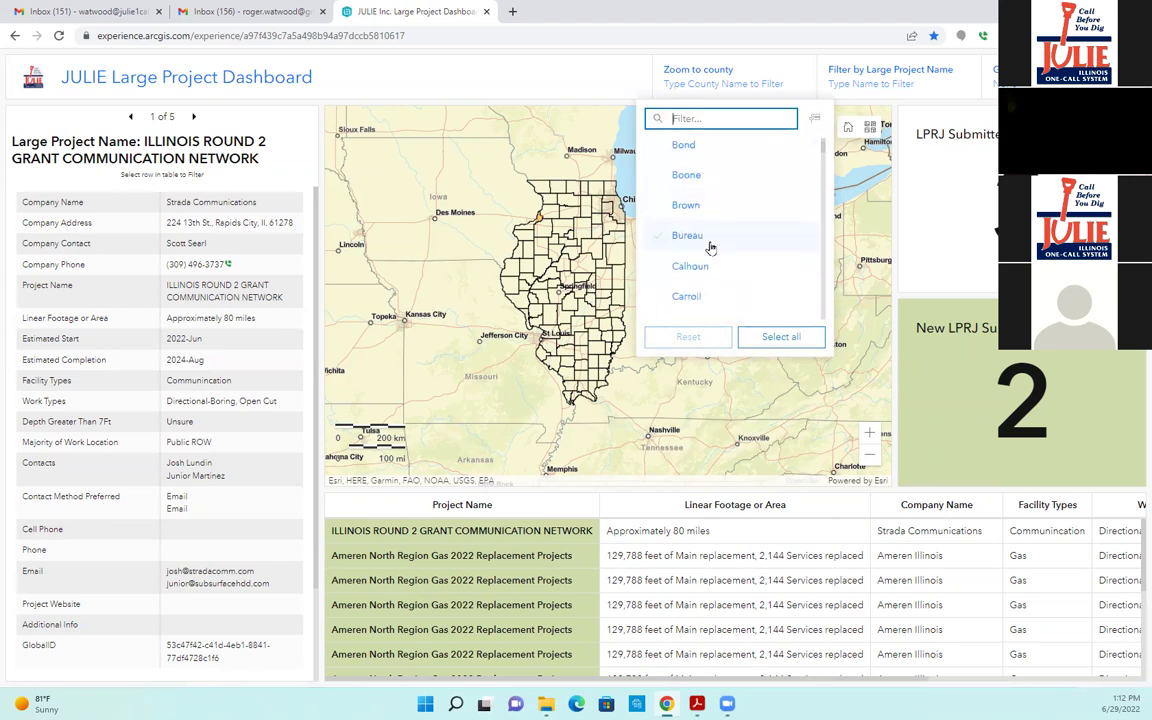
pyautogui.scroll(-1, 710, 245)
pyautogui.scroll(-10, 705, 259)
pyautogui.scroll(-10, 705, 259)
pyautogui.scroll(-3, 705, 260)
pyautogui.click(700, 255)
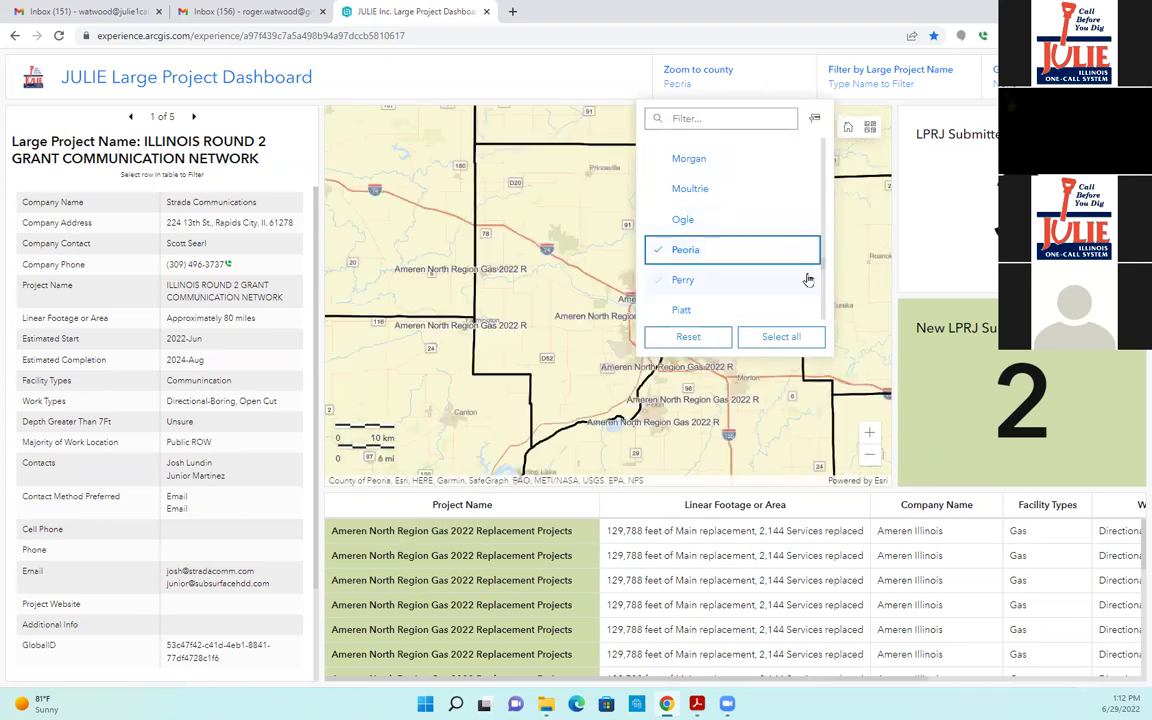
pyautogui.click(516, 92)
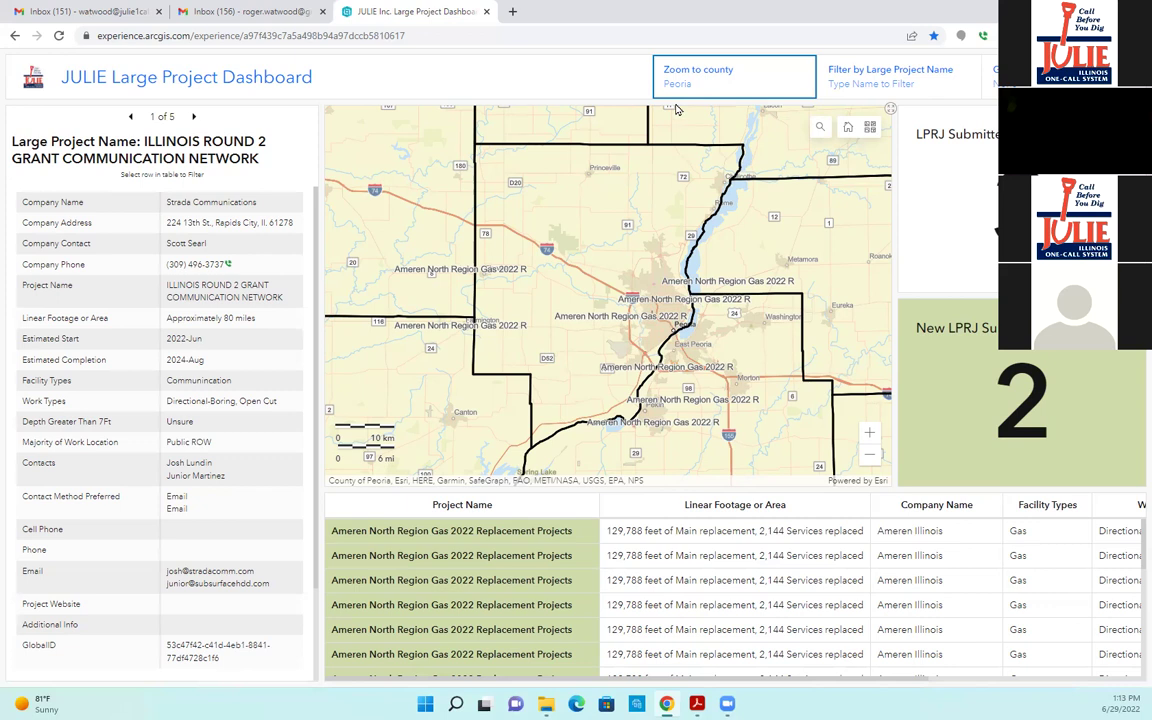
# Reset the county filter to return the map to the statewide view.
pyautogui.click(708, 80)
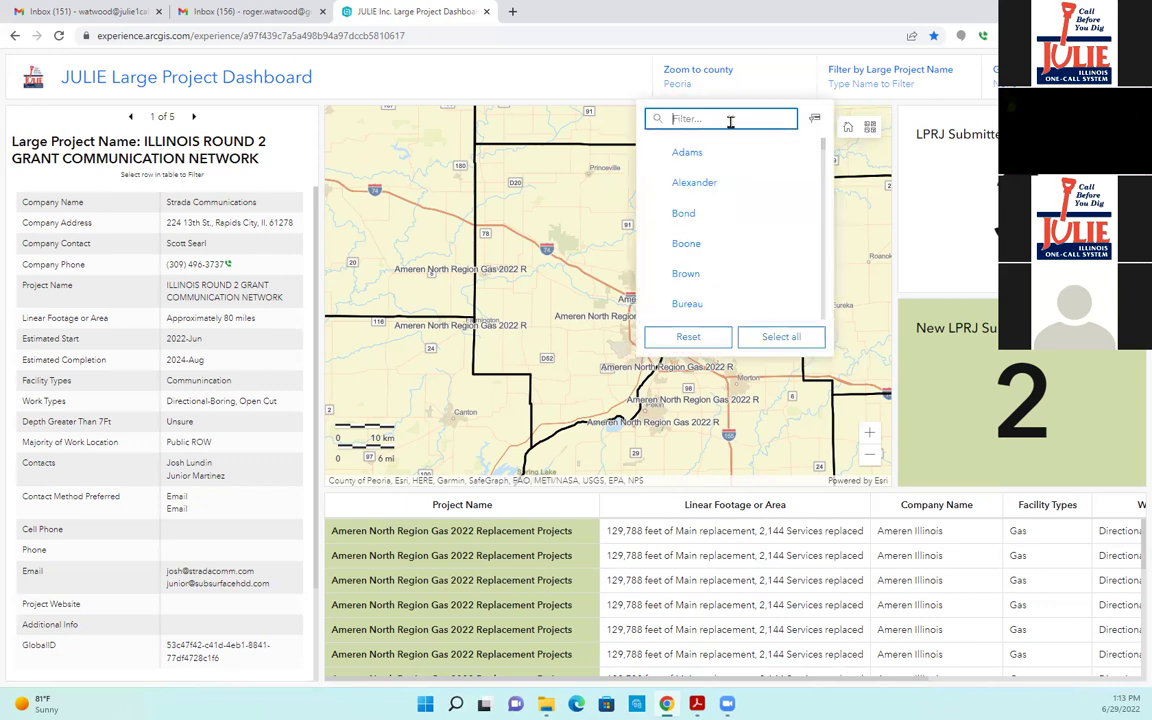
pyautogui.click(688, 336)
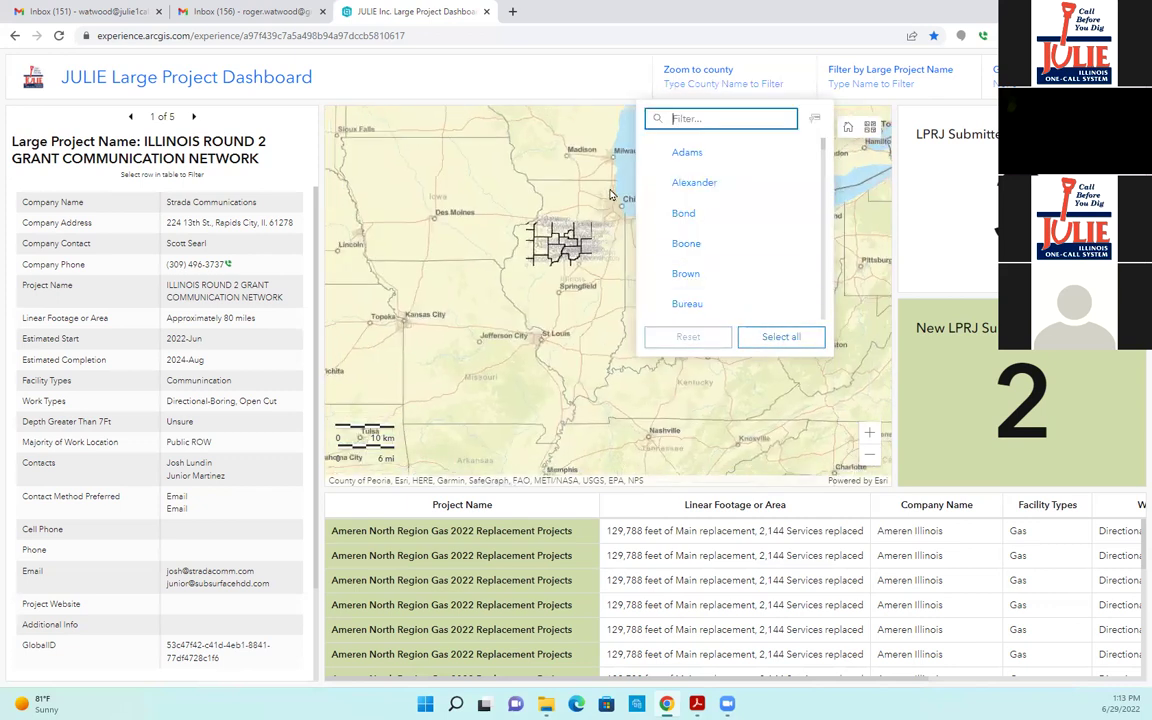
pyautogui.click(607, 104)
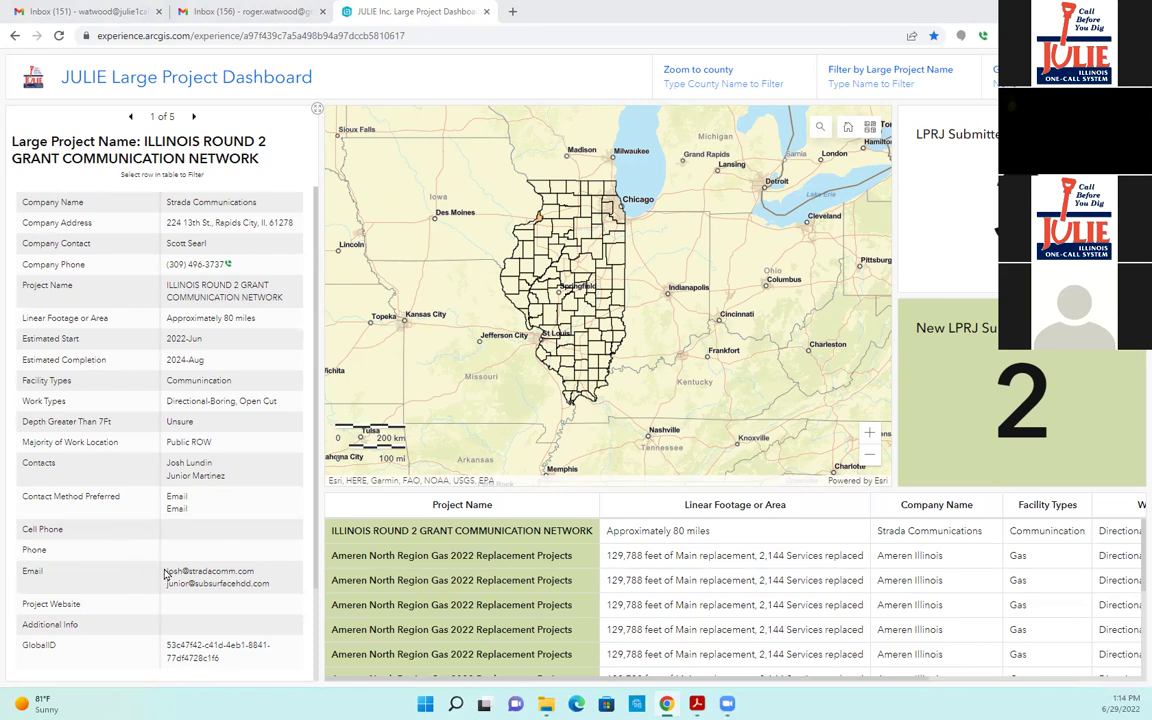
# Review the Illinois Round 2 project's details down to its attachment, and look through the project table.
pyautogui.scroll(-1, 115, 510)
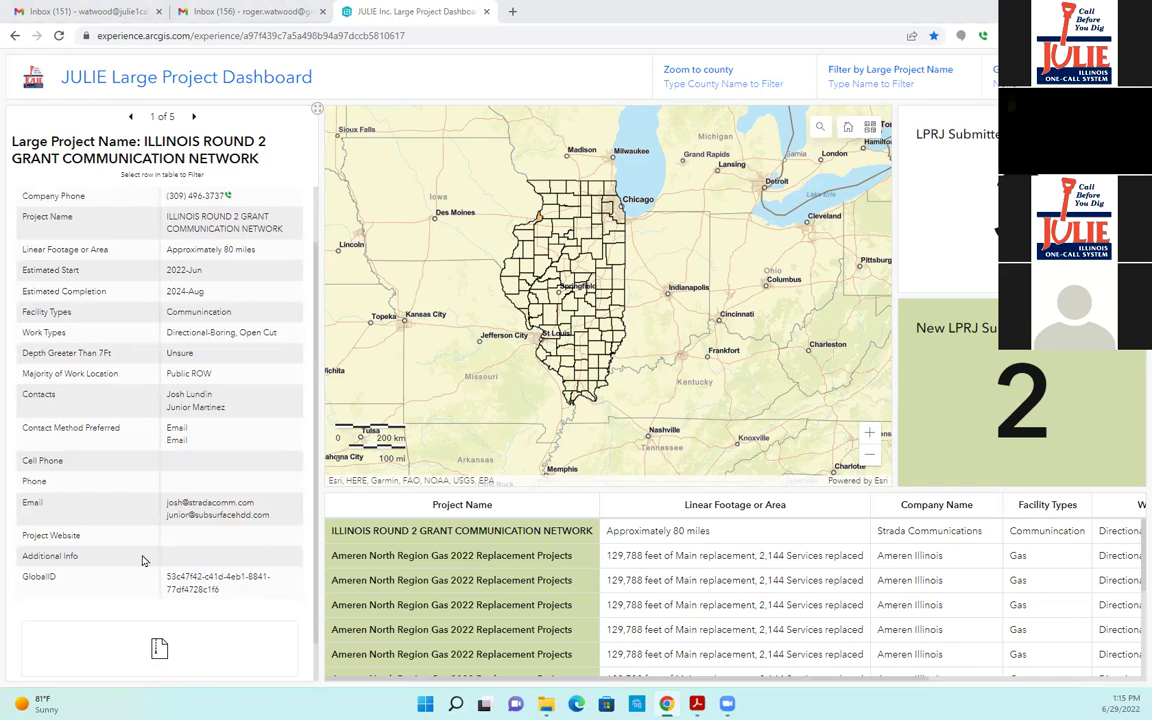
pyautogui.scroll(-1, 142, 561)
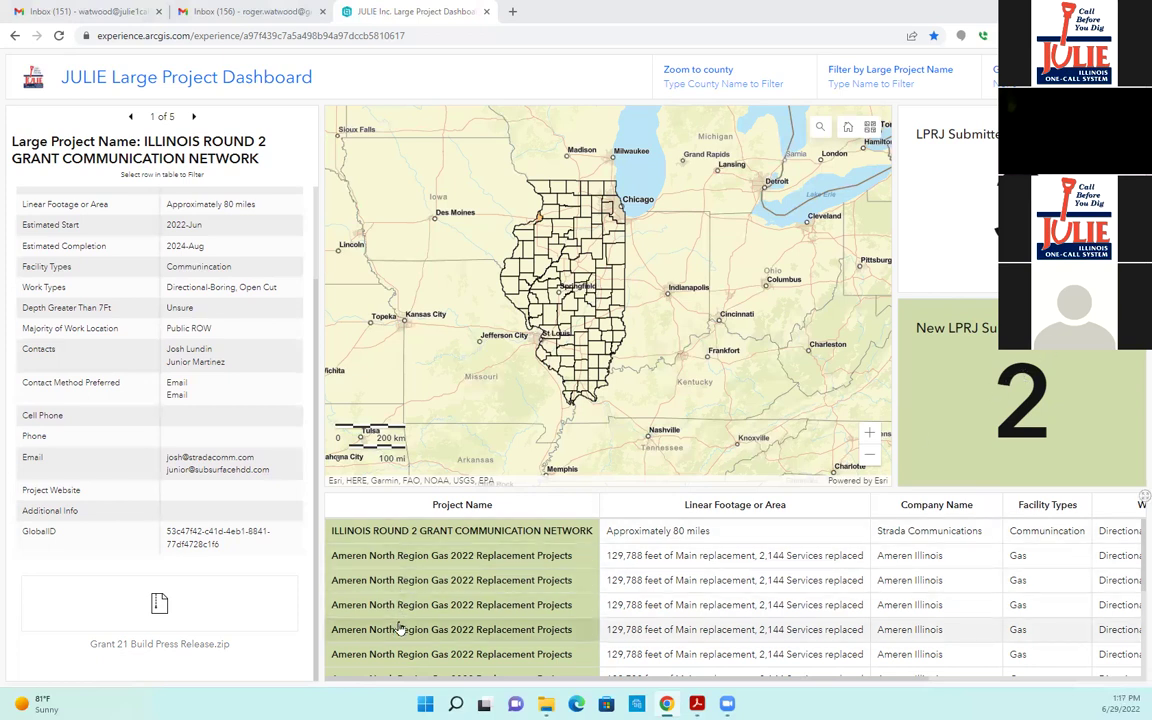
pyautogui.scroll(-1, 399, 628)
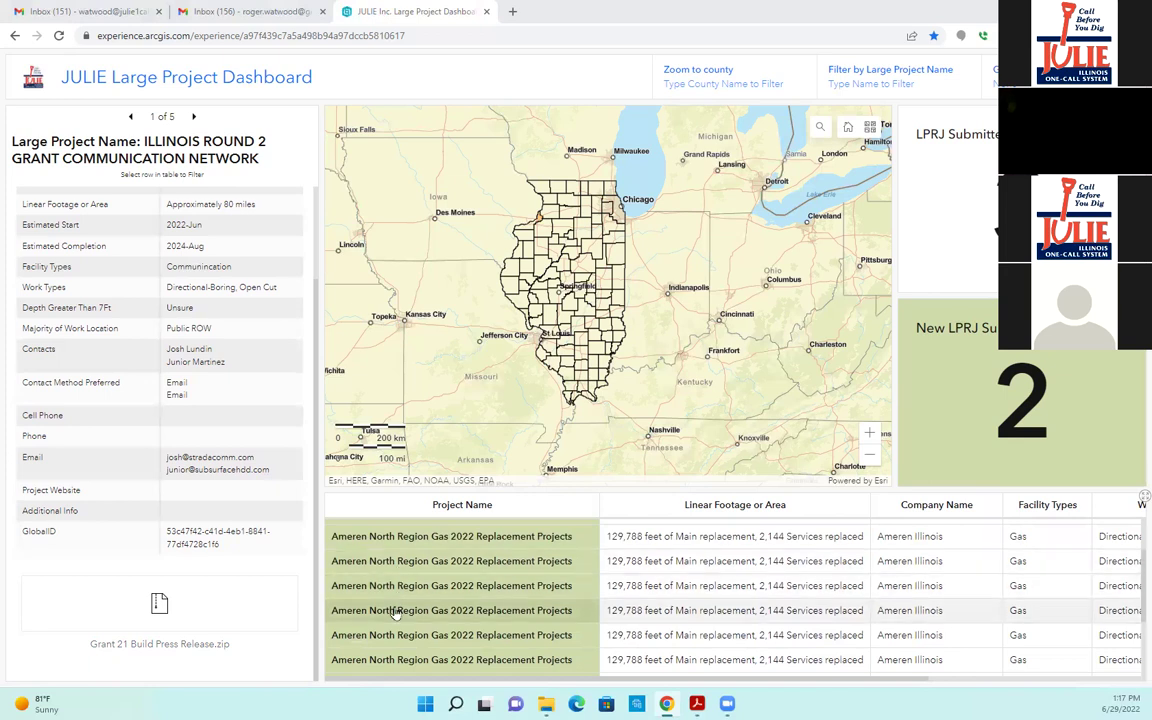
pyautogui.scroll(-1, 396, 614)
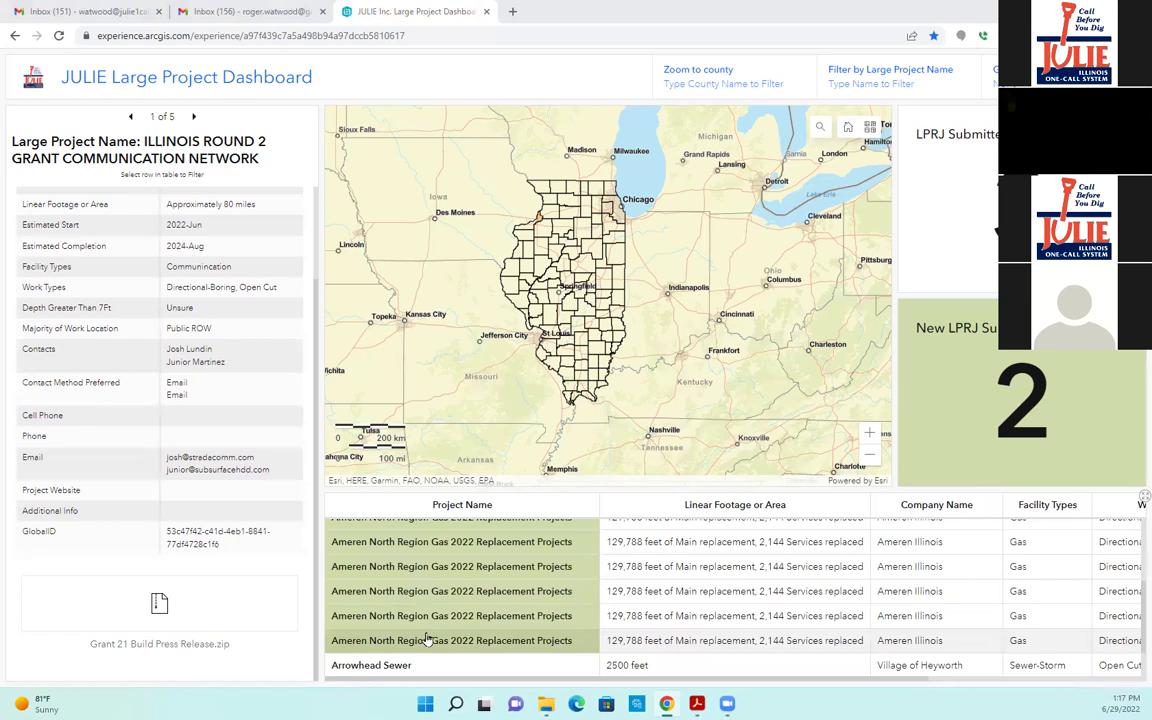
pyautogui.scroll(2, 424, 630)
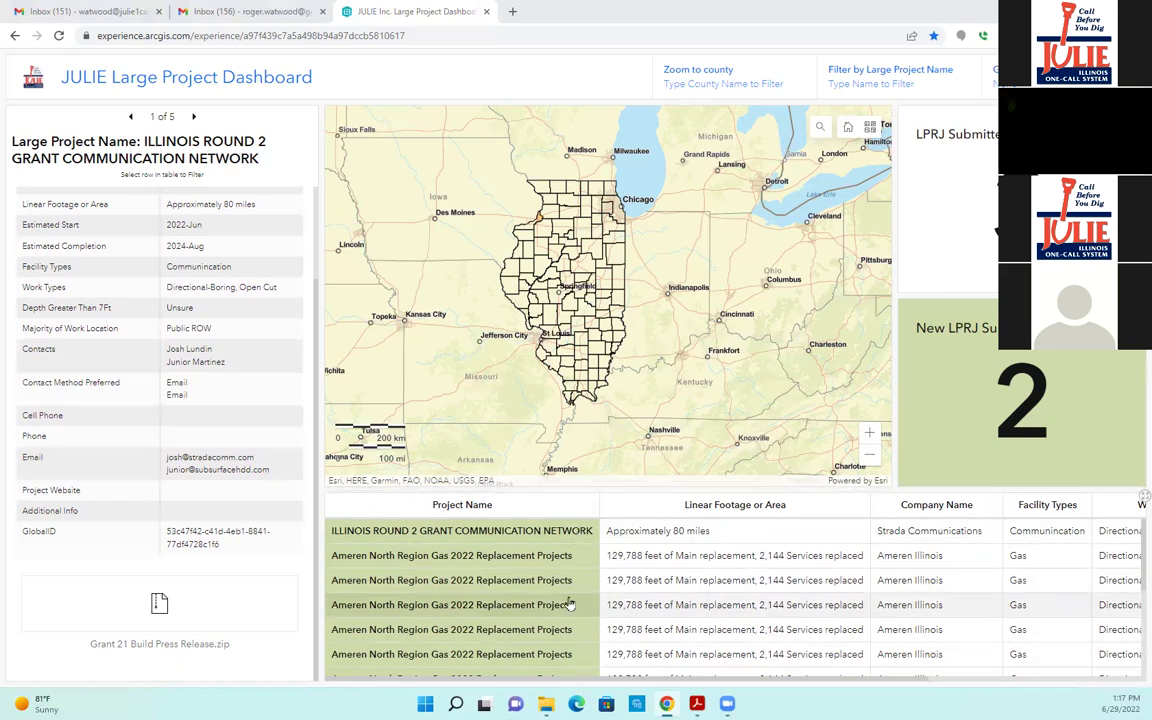
# Filter the dashboard to ILLINOIS ROUND 2 GRANT COMMUNICATION NETWORK, review its table columns, and clear the selection.
pyautogui.click(476, 535)
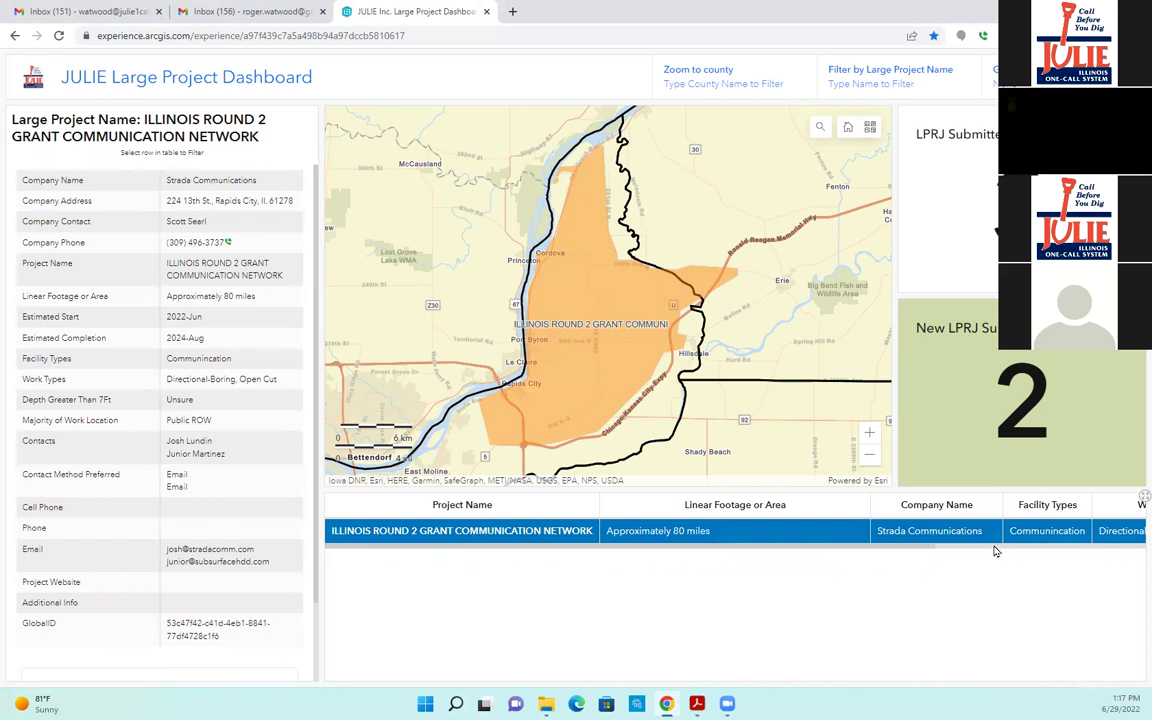
pyautogui.hscroll(3, 995, 551)
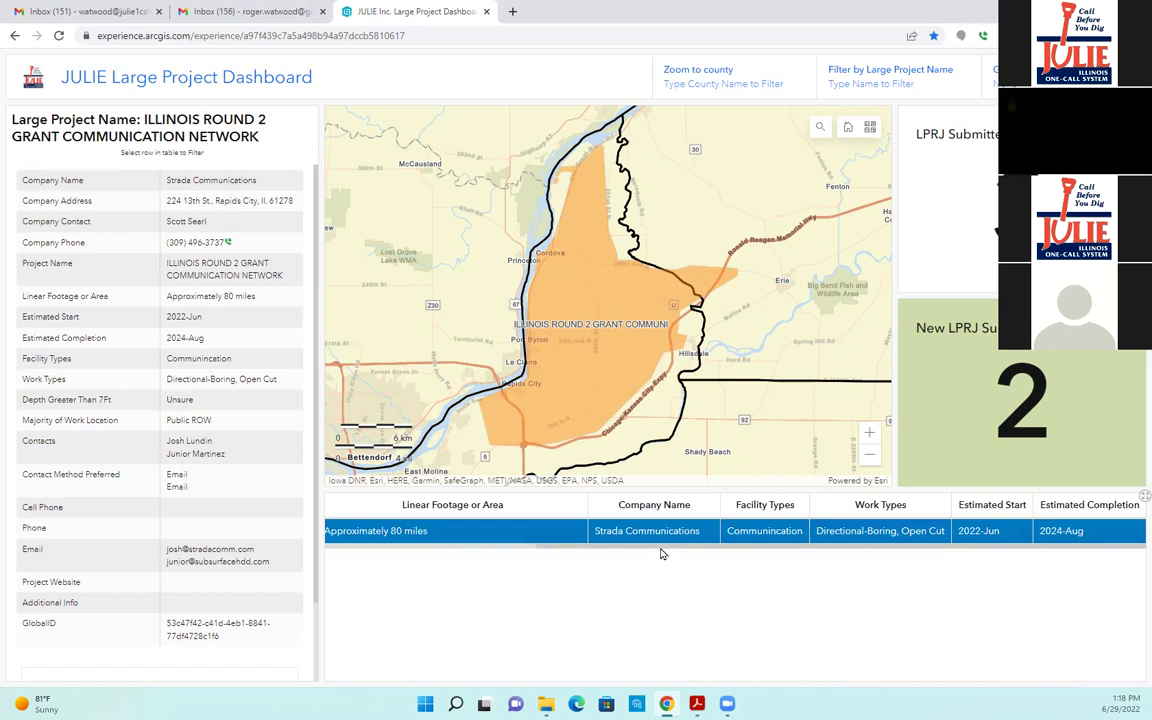
pyautogui.moveTo(660, 551); pyautogui.dragTo(436, 565)
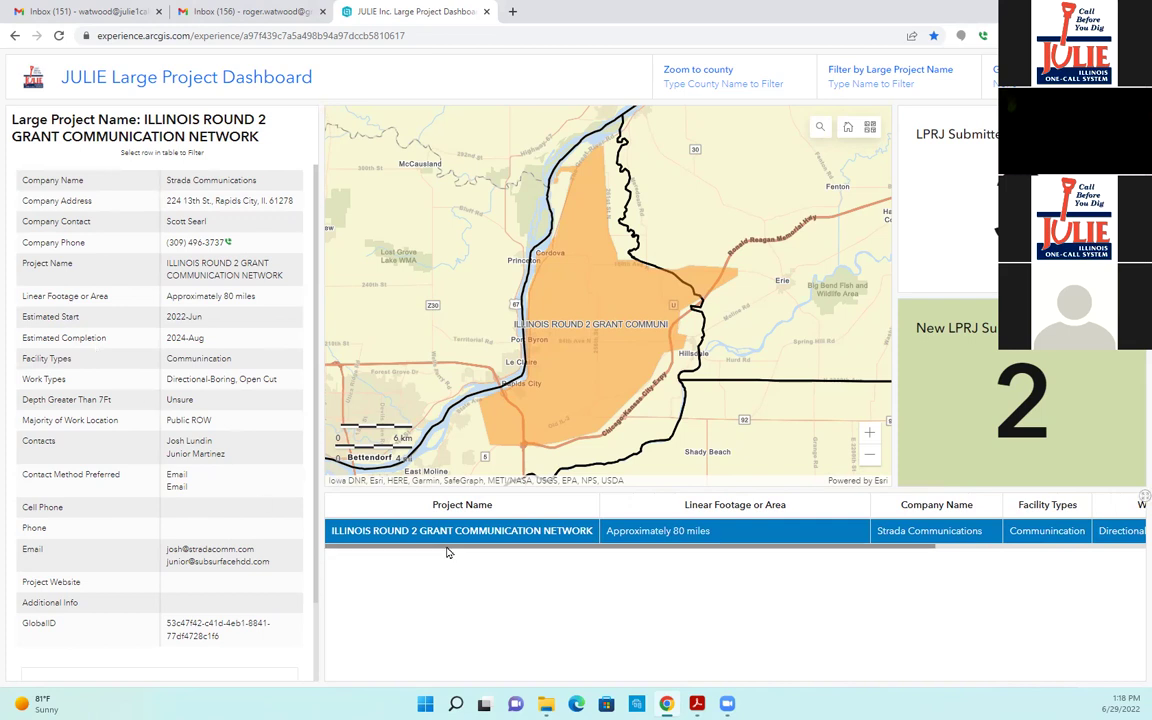
pyautogui.moveTo(452, 553); pyautogui.dragTo(684, 560)
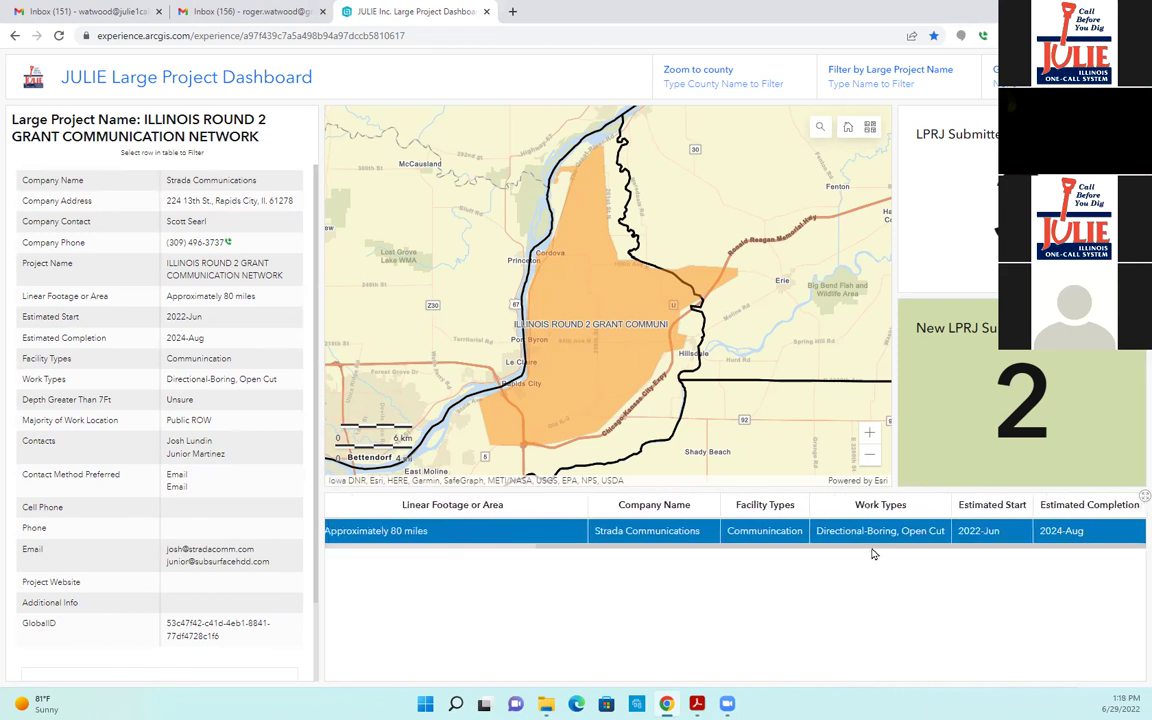
pyautogui.doubleClick(928, 545)
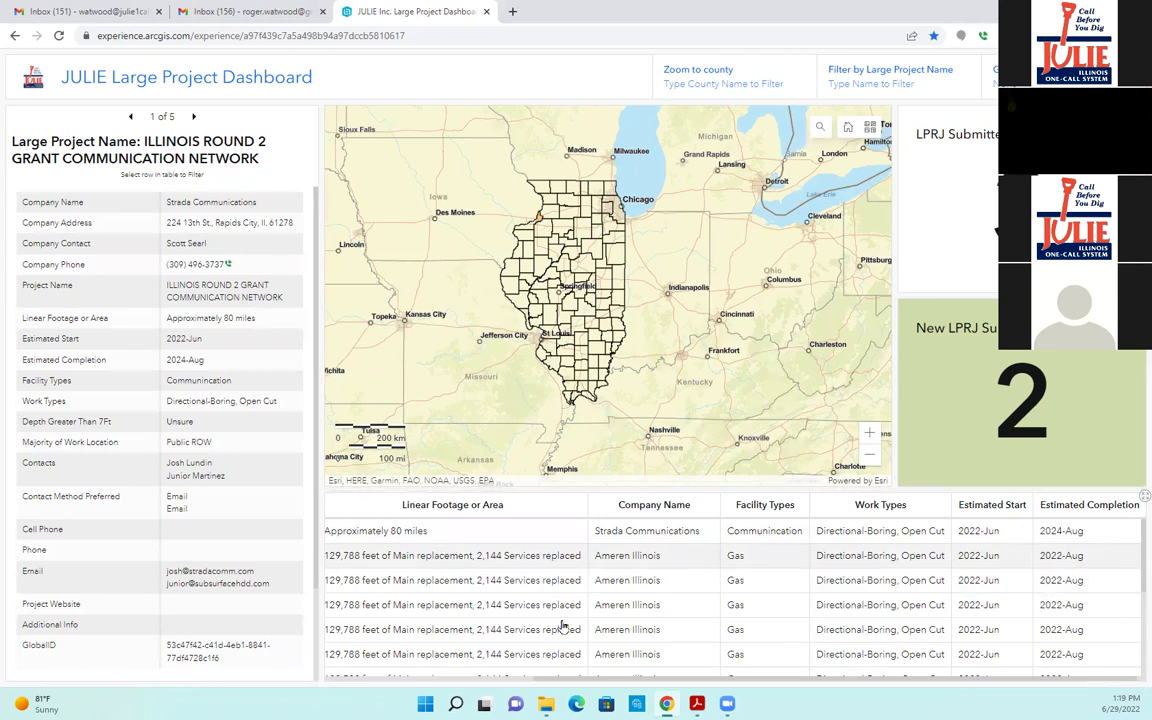
# Select the ILLINOIS ROUND 2 GRANT COMMUNICATION NETWORK project again and inspect its work types and estimated dates in the expanded table.
pyautogui.moveTo(597, 686); pyautogui.dragTo(390, 683)
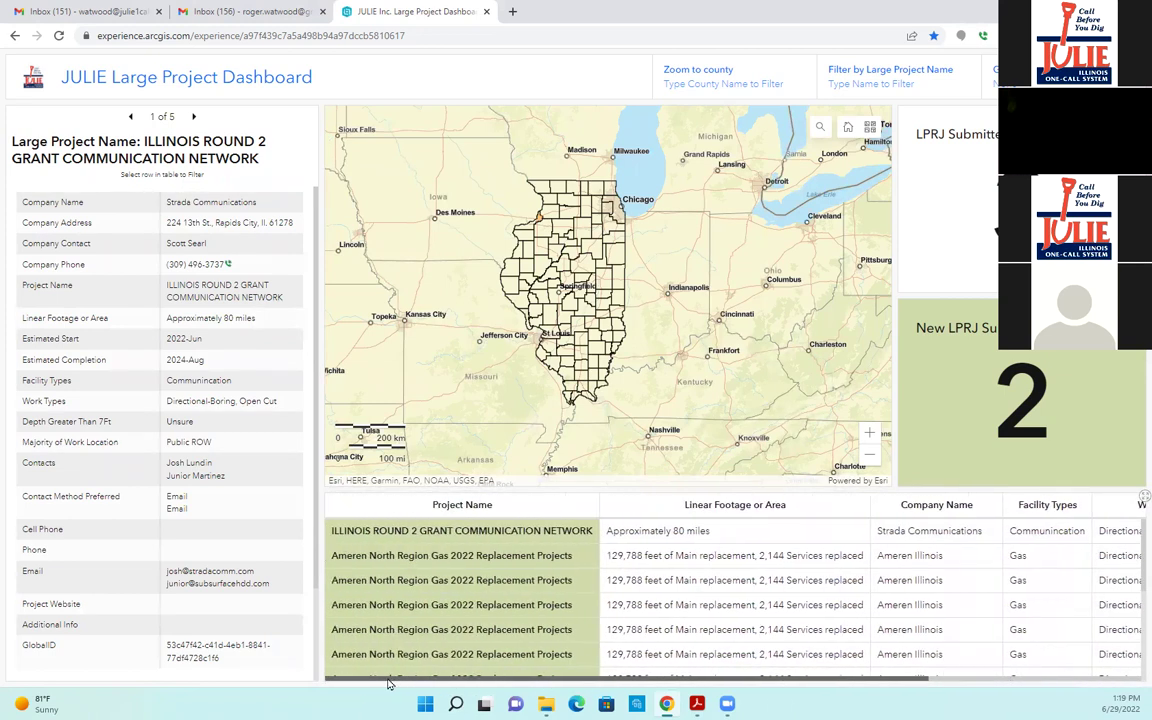
pyautogui.click(497, 532)
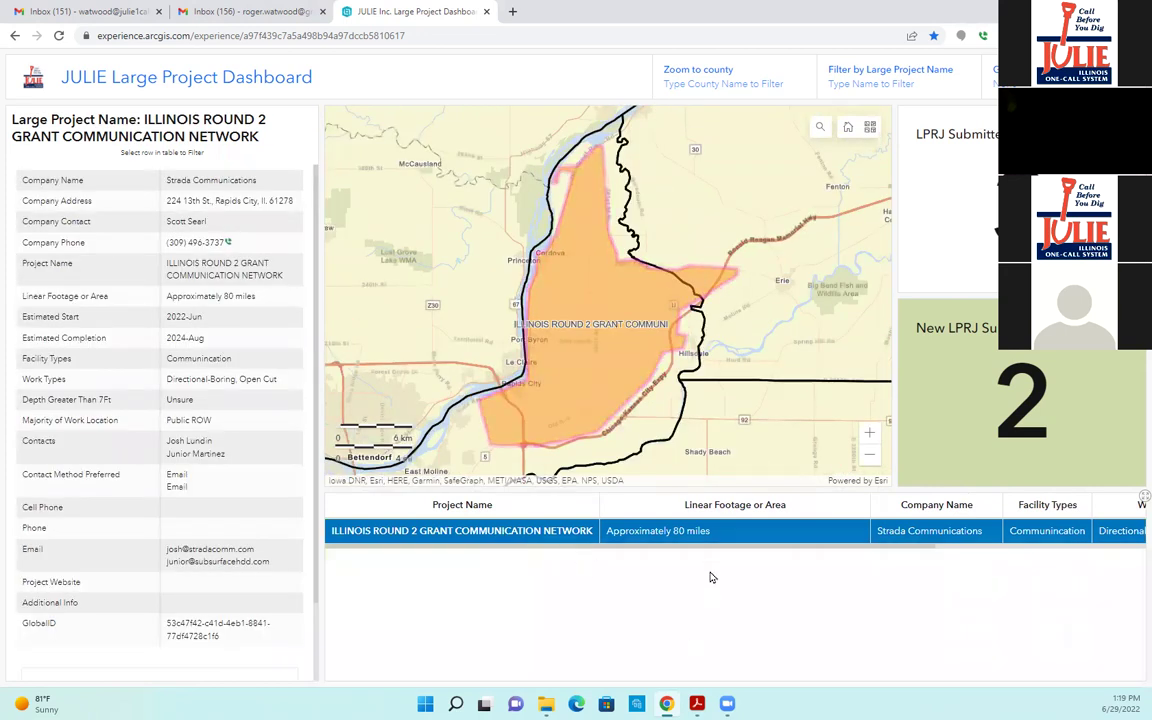
pyautogui.moveTo(703, 548); pyautogui.dragTo(946, 573)
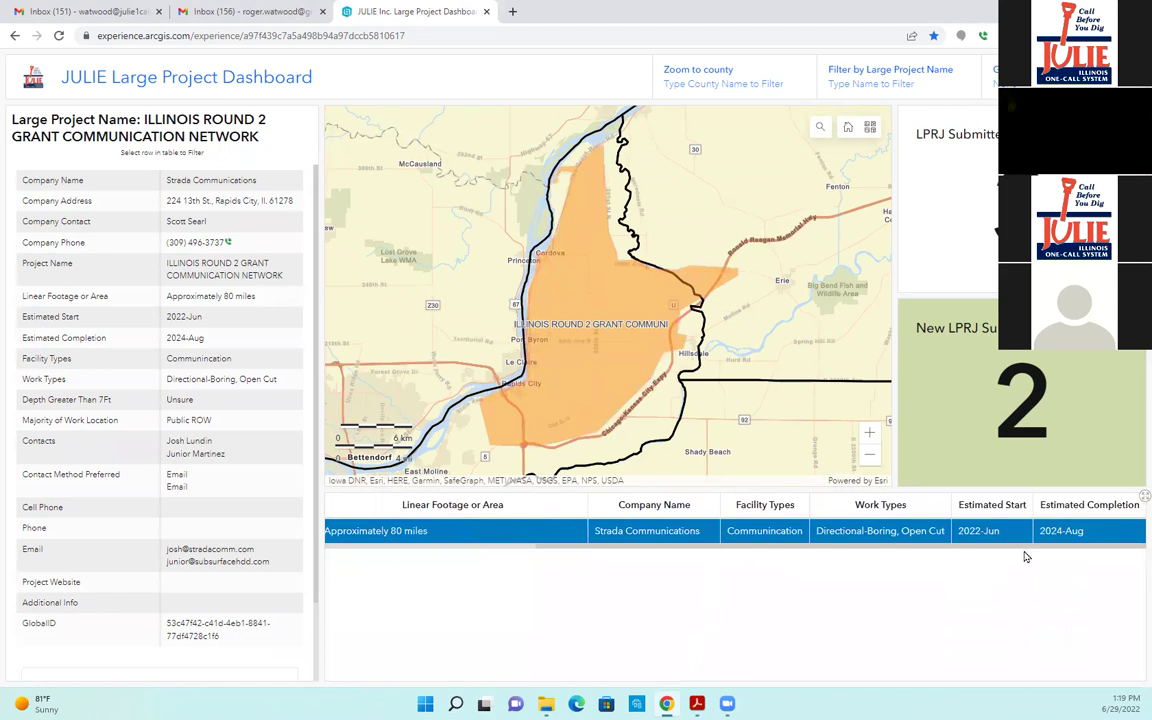
pyautogui.click(1143, 497)
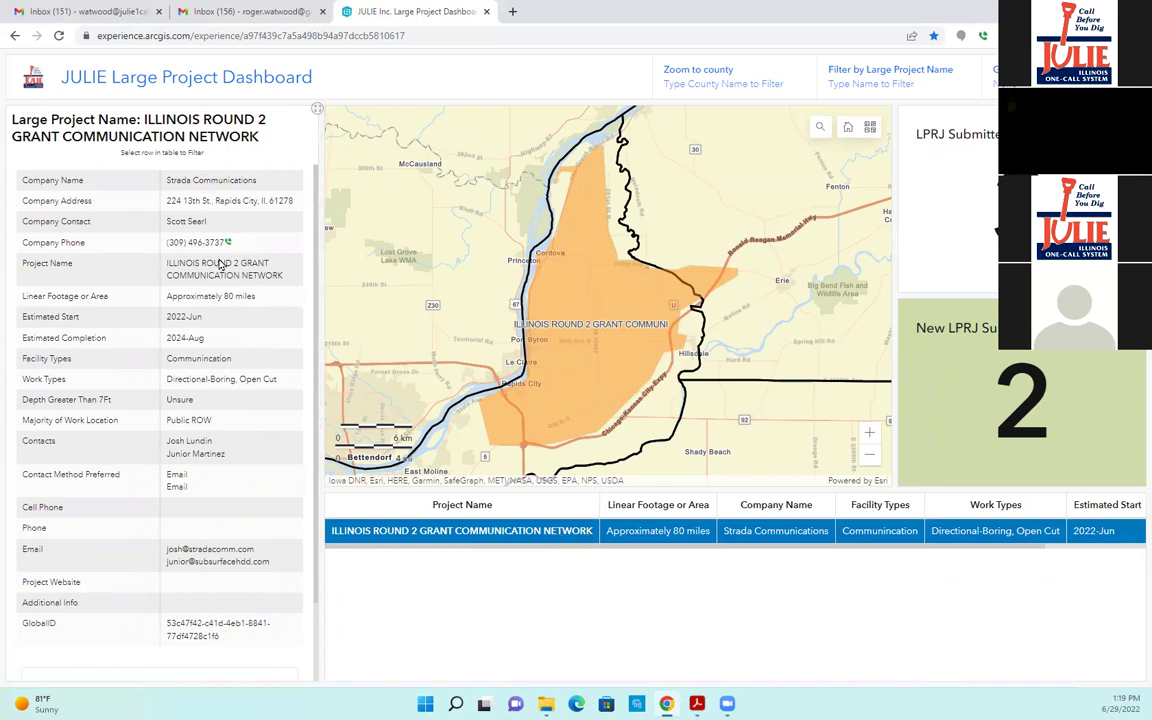
# Review the selected Illinois Round 2 project's detail fields and attachment, and clear the project selection.
pyautogui.scroll(-2, 220, 264)
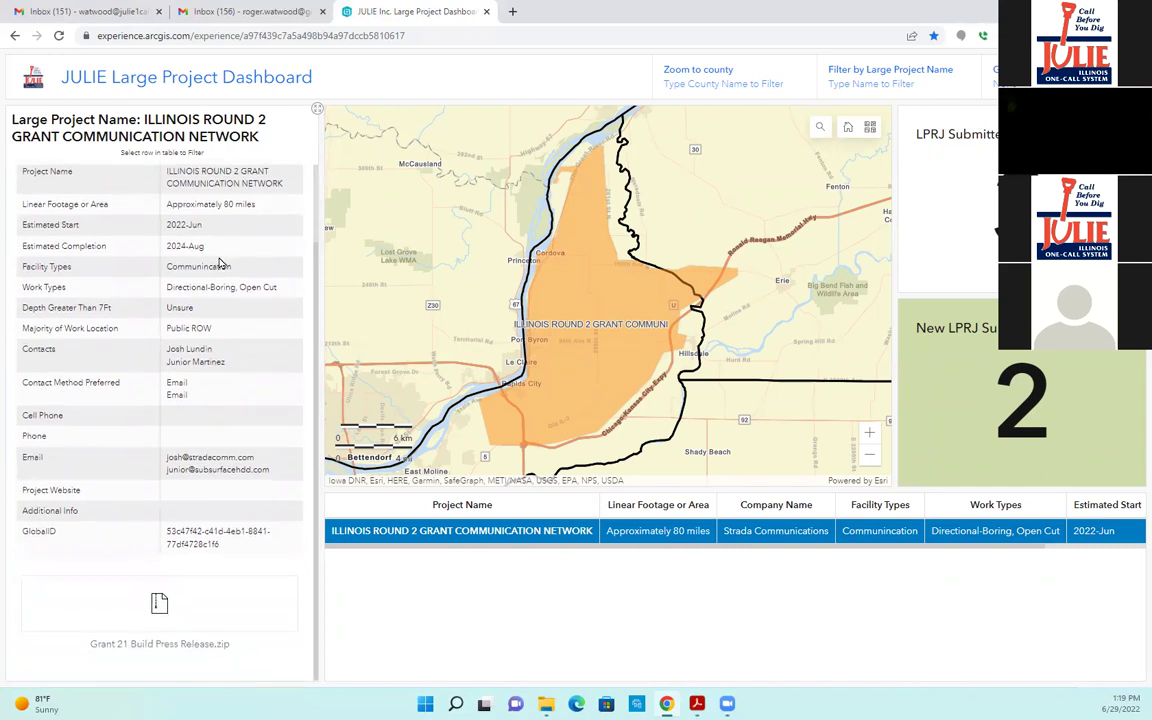
pyautogui.scroll(2, 220, 264)
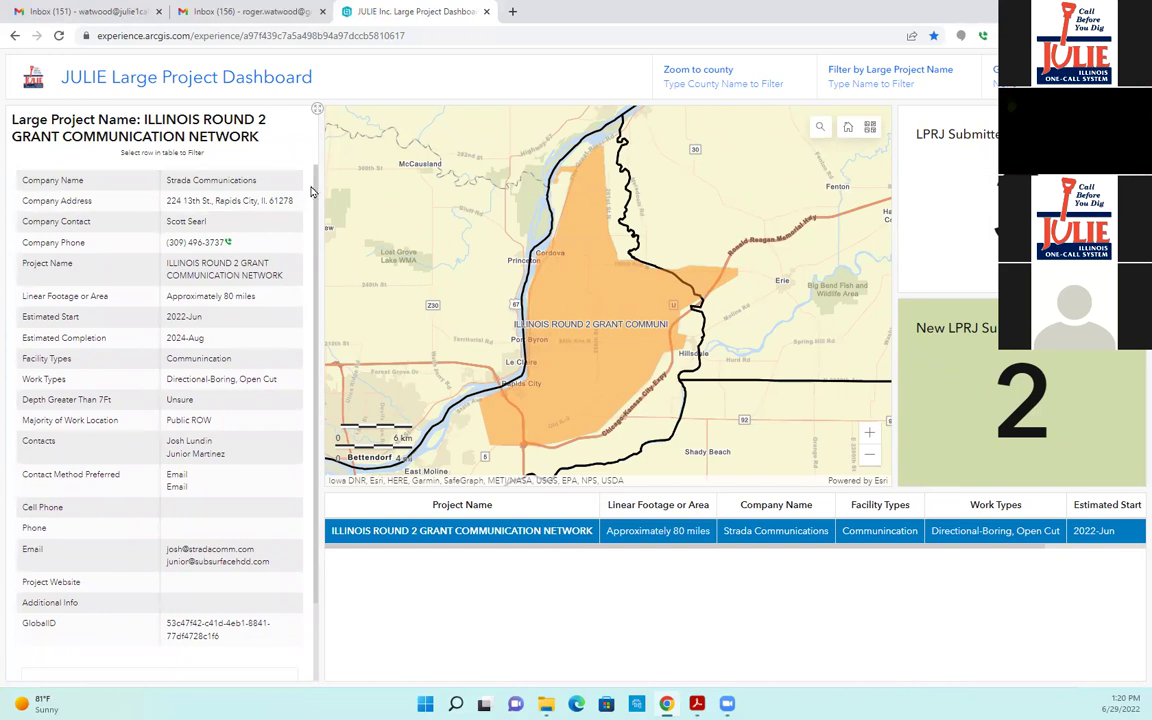
pyautogui.moveTo(316, 185)
pyautogui.mouseDown()
pyautogui.moveTo(306, 249)
pyautogui.moveTo(312, 180)
pyautogui.mouseUp()
pyautogui.click(487, 536)
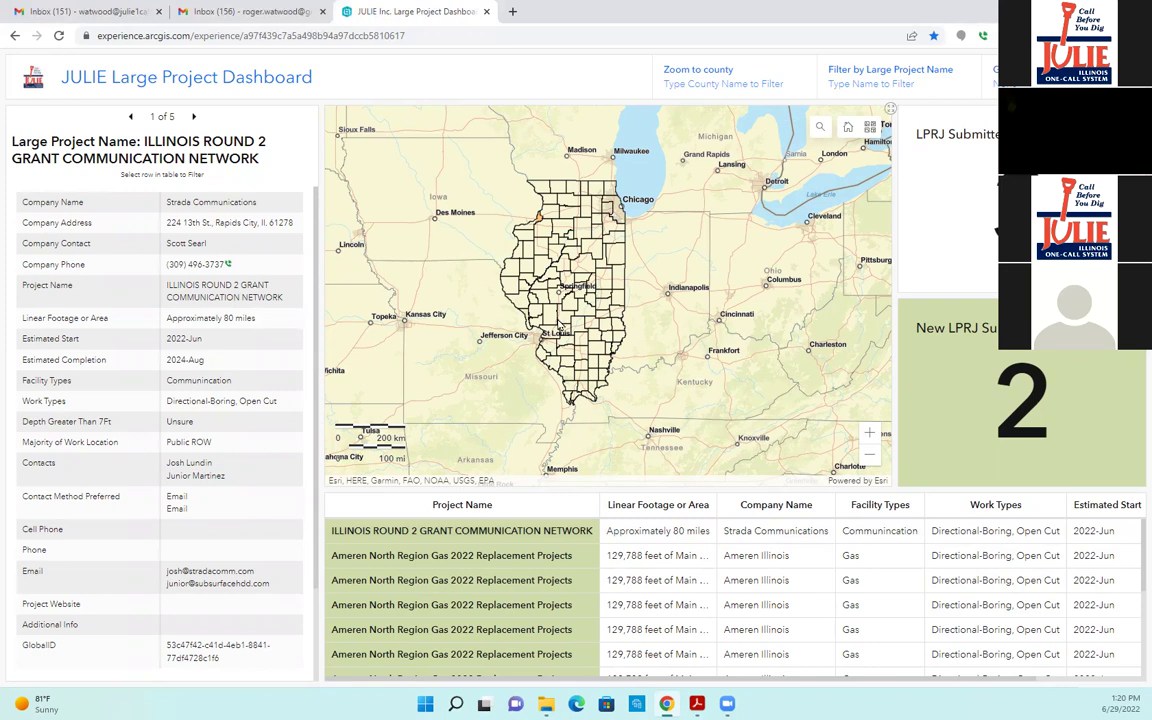
# Select the first Ameren North Region Gas 2022 Replacement Projects row and open its attached PDF.
pyautogui.click(389, 561)
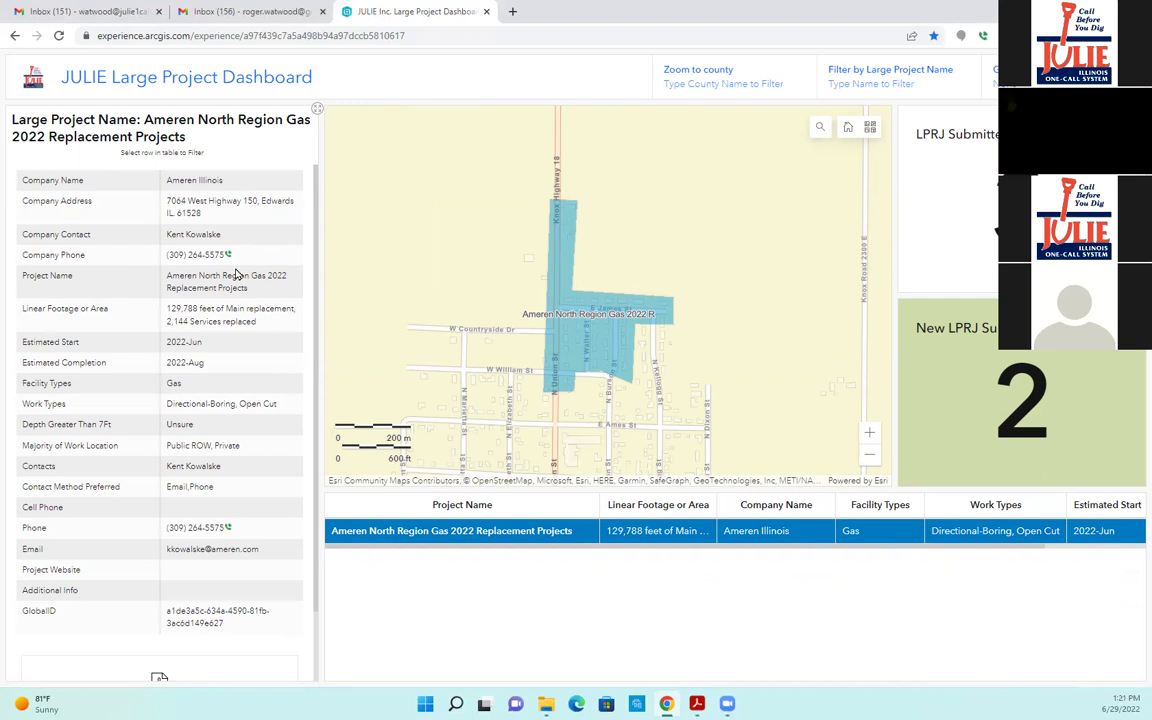
pyautogui.scroll(-1, 308, 258)
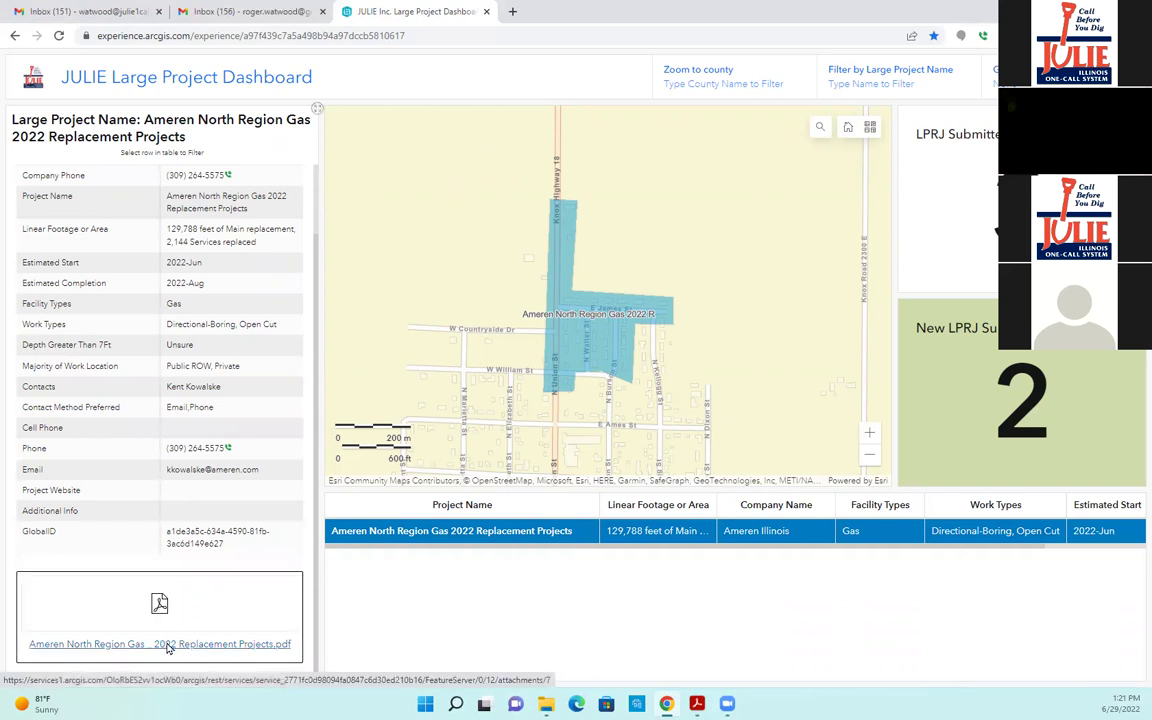
pyautogui.click(168, 646)
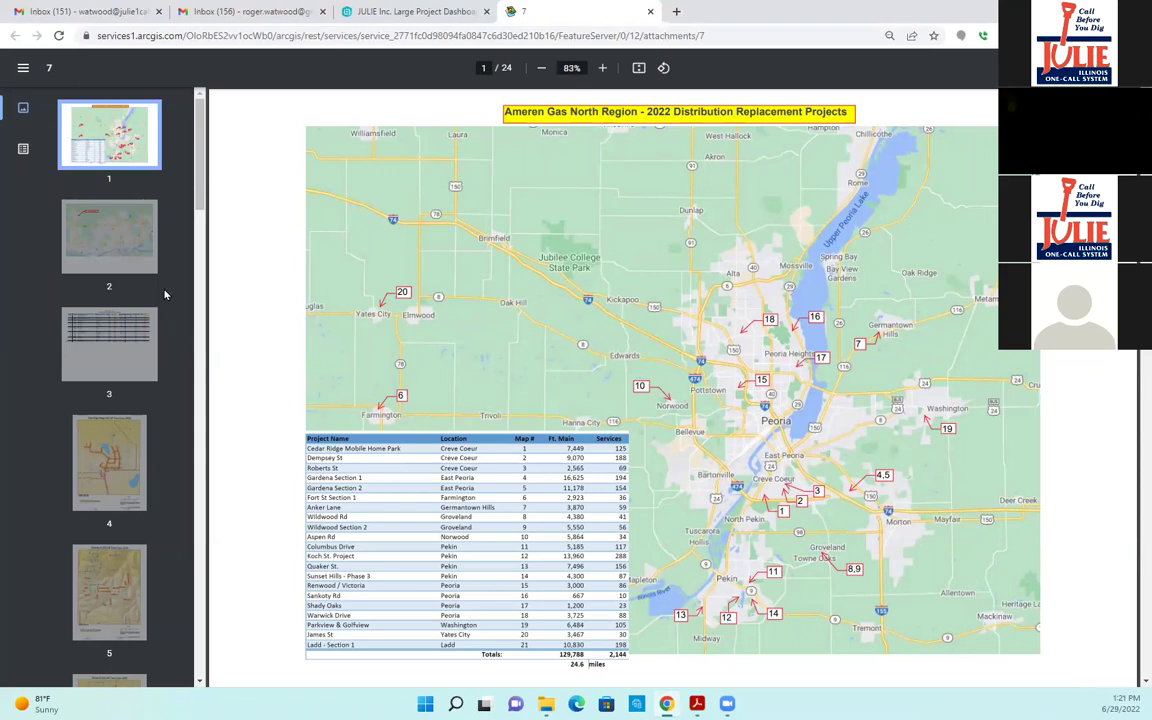
# View pages 2, 3 and 4 of the PDF for the Ladd map, project schedule and Cedar Ridge Village map.
pyautogui.scroll(-2, 199, 205)
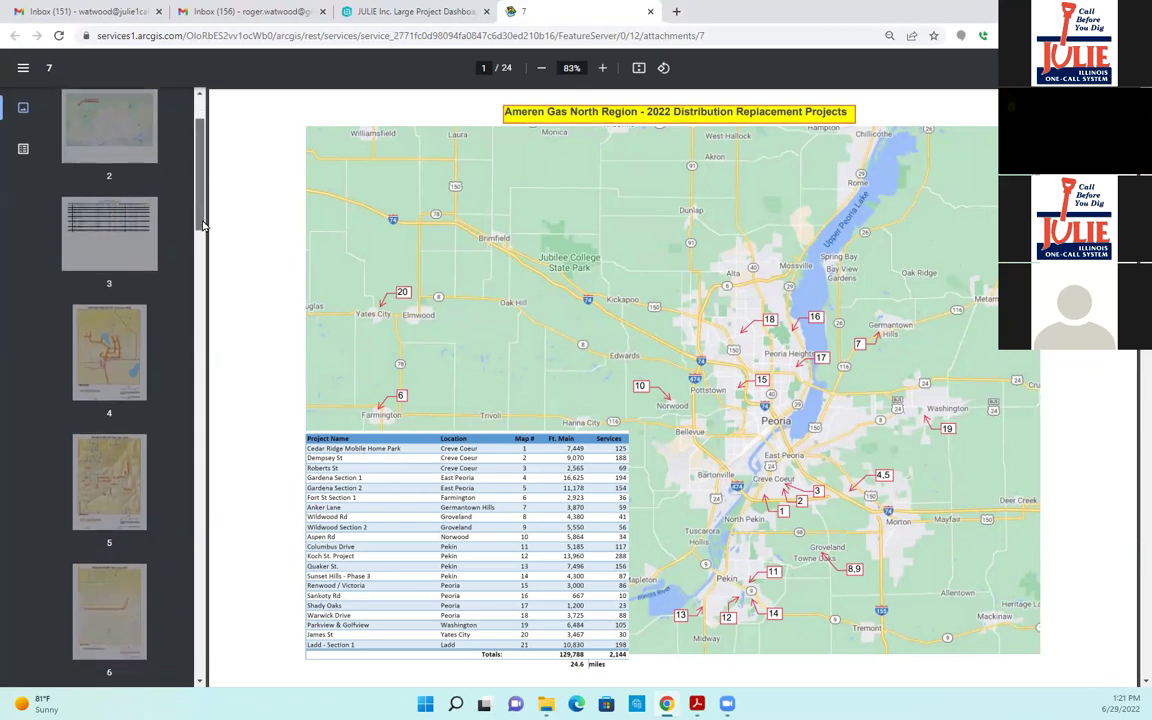
pyautogui.click(139, 157)
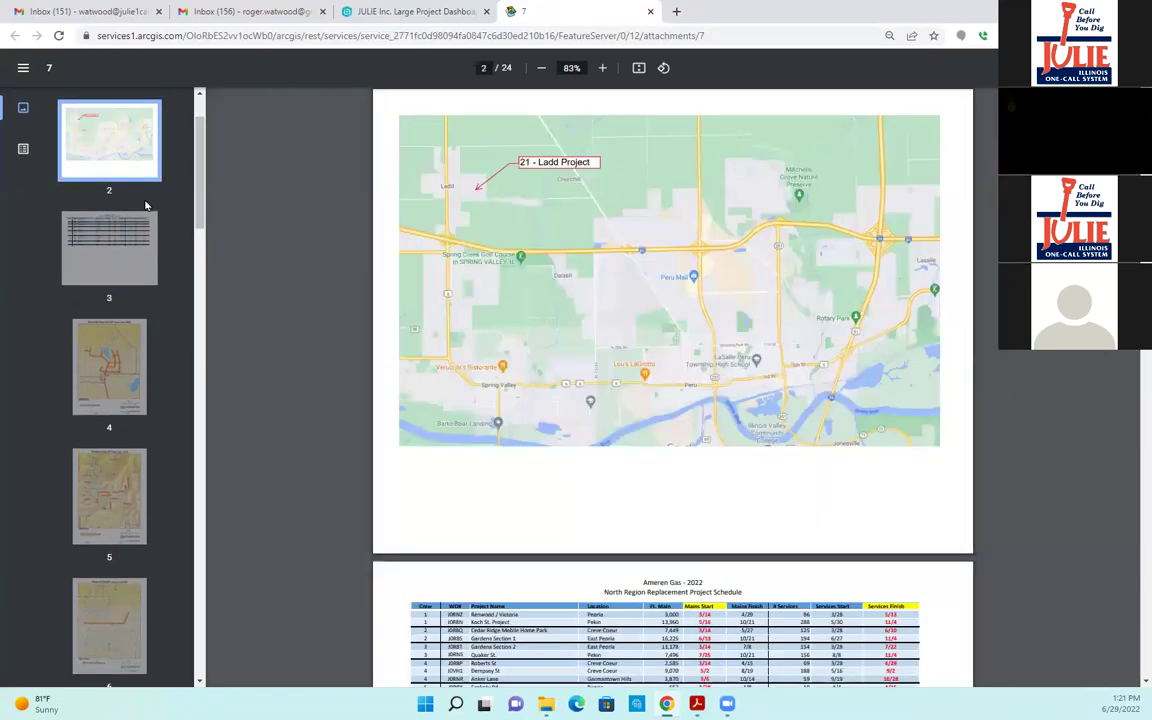
pyautogui.click(141, 252)
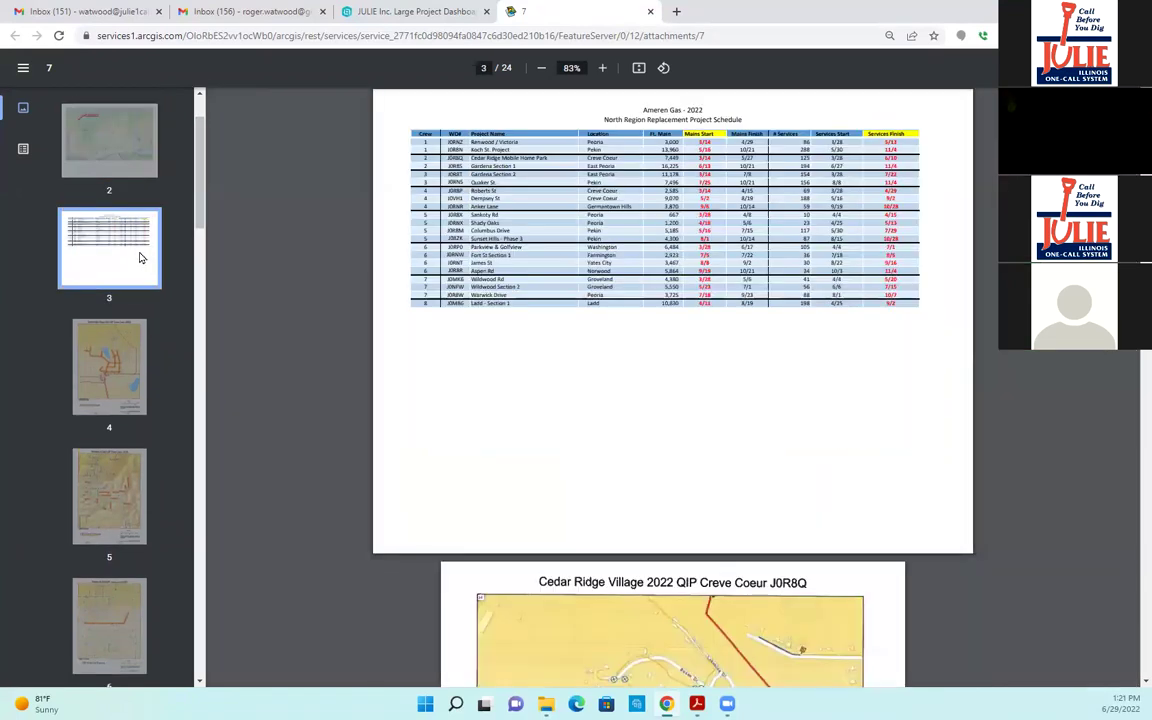
pyautogui.click(118, 352)
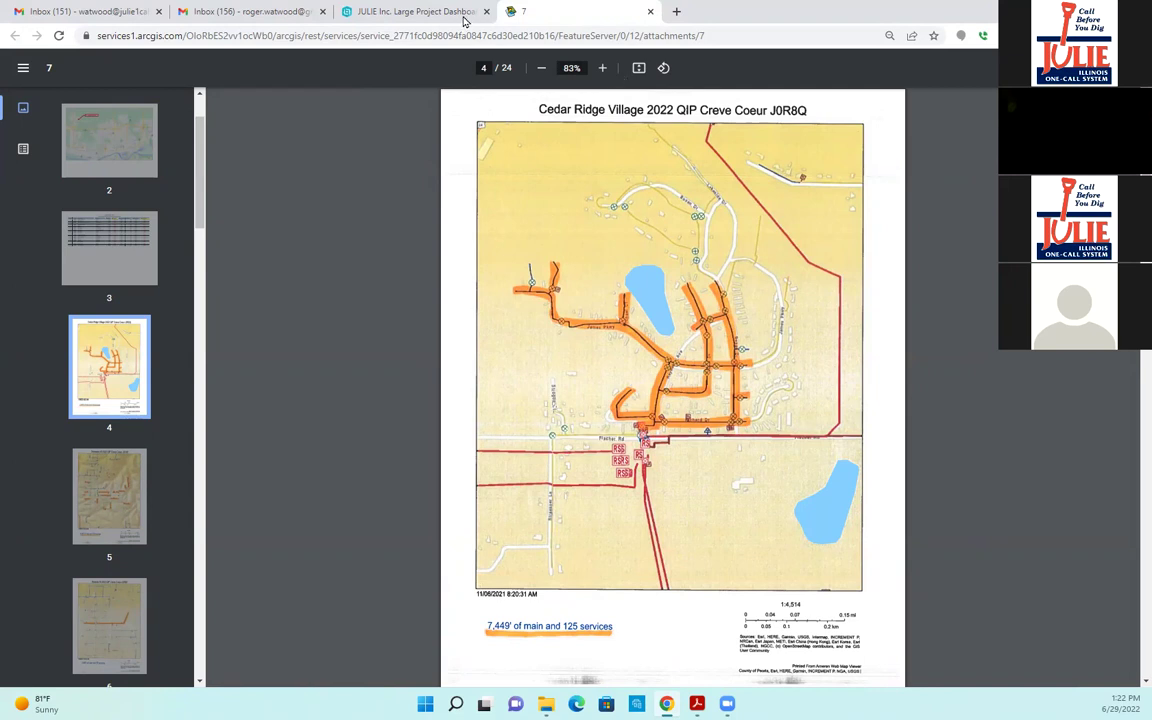
# Return to the JULIE Large Project Dashboard and replace the current selection with an Ameren North Region Gas row further down the table.
pyautogui.click(420, 12)
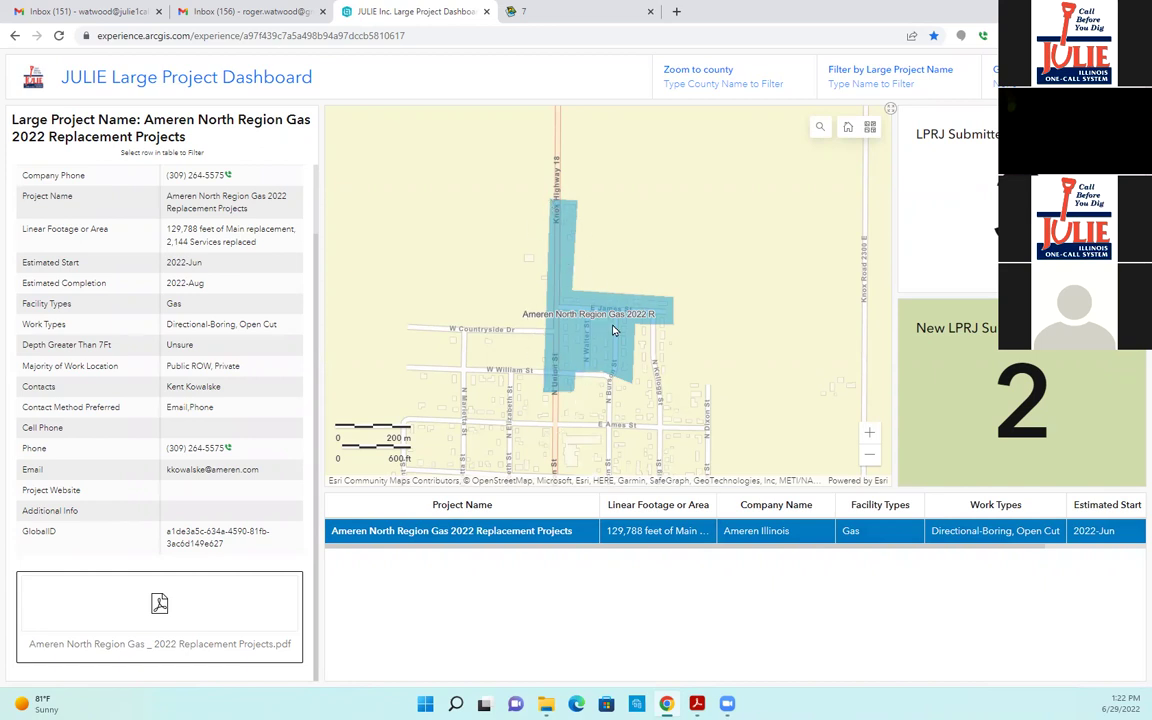
pyautogui.click(519, 538)
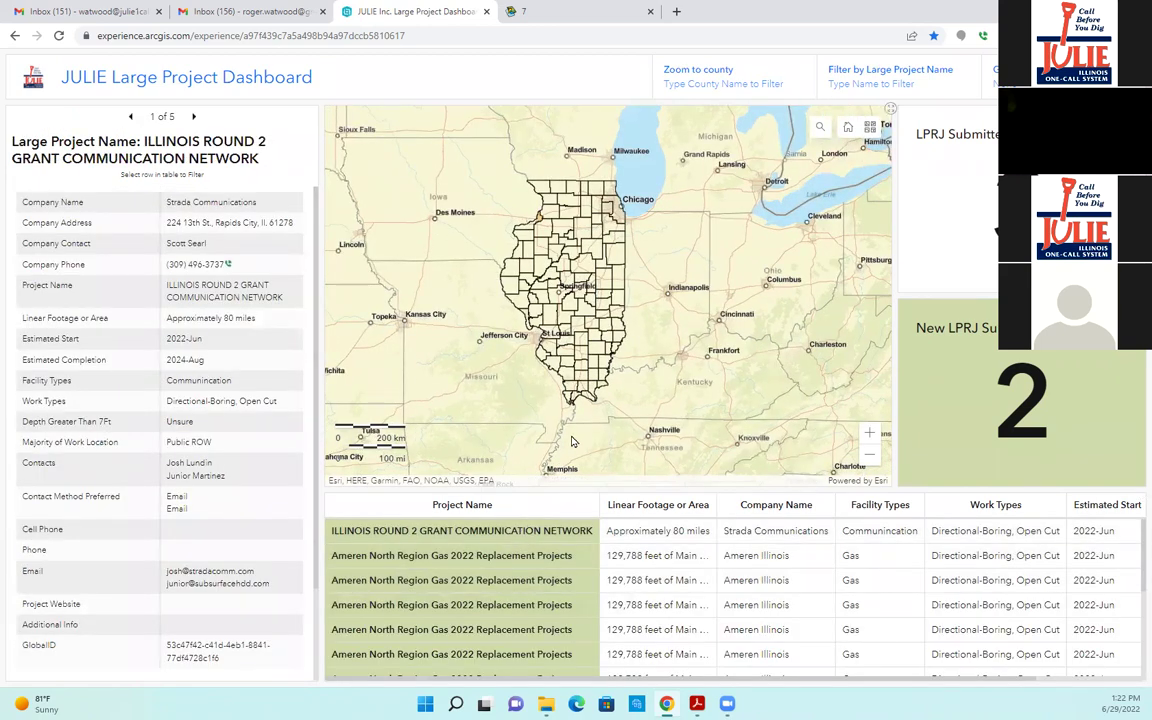
pyautogui.scroll(-2, 578, 576)
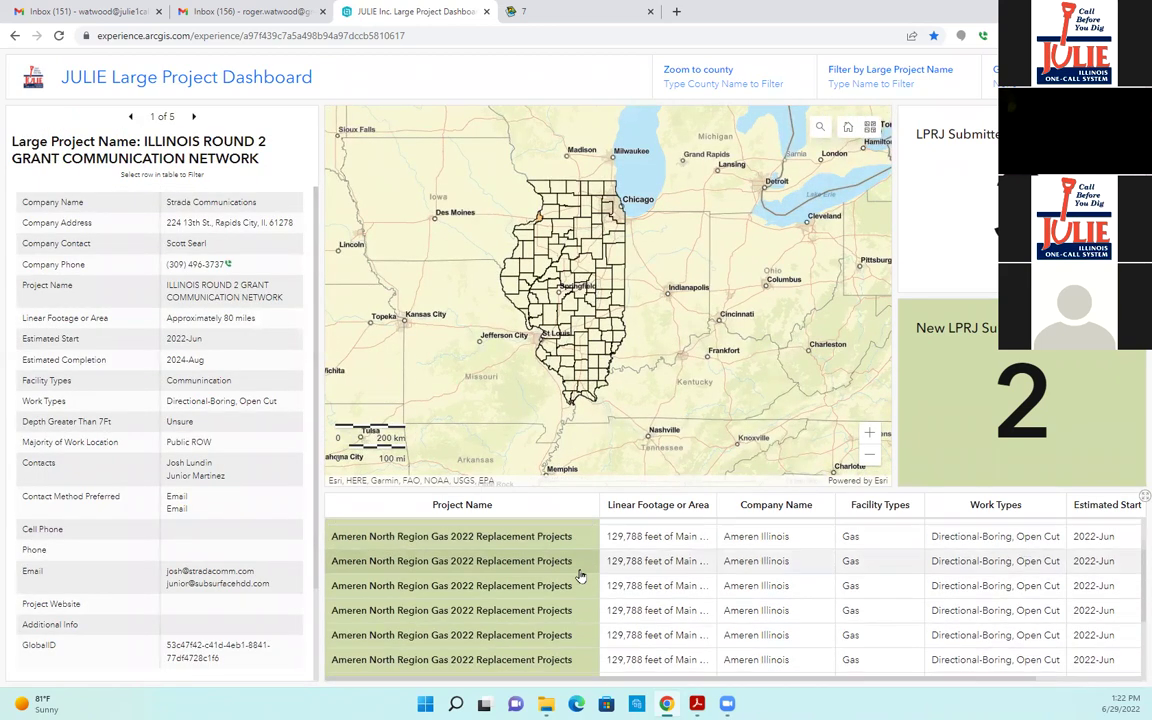
pyautogui.click(572, 635)
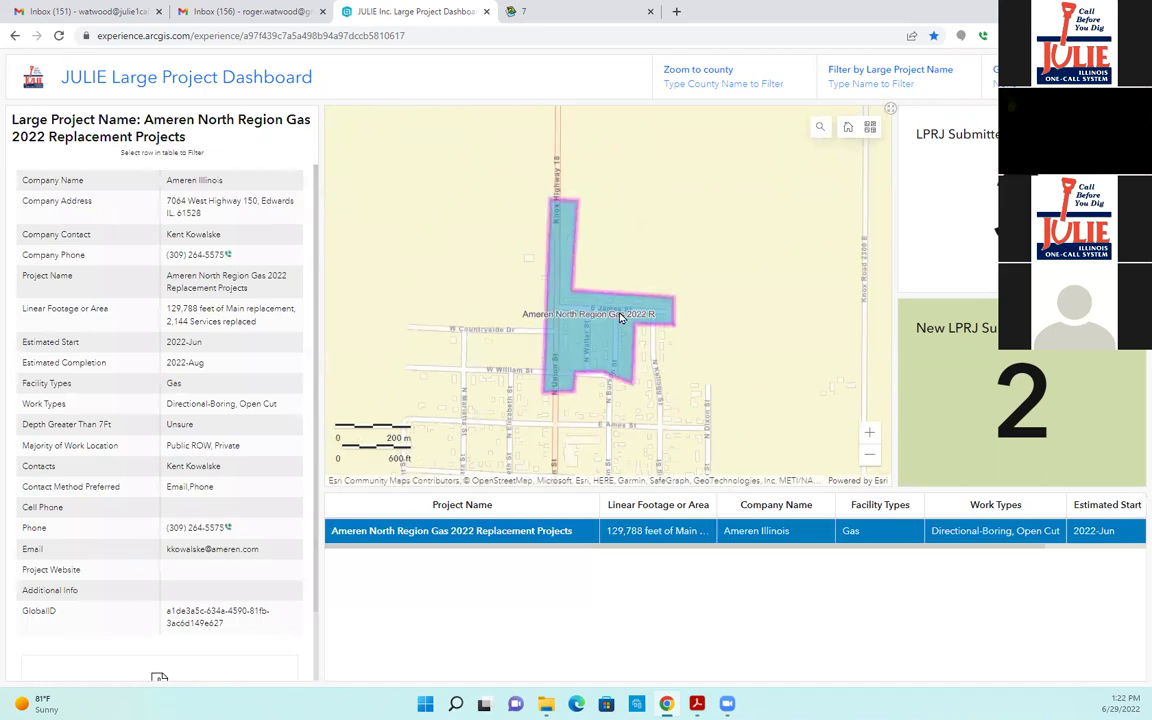
# Replace the current selection with another Ameren North Region Gas 2022 Replacement Projects row and inspect its project area and surrounding streets.
pyautogui.click(533, 533)
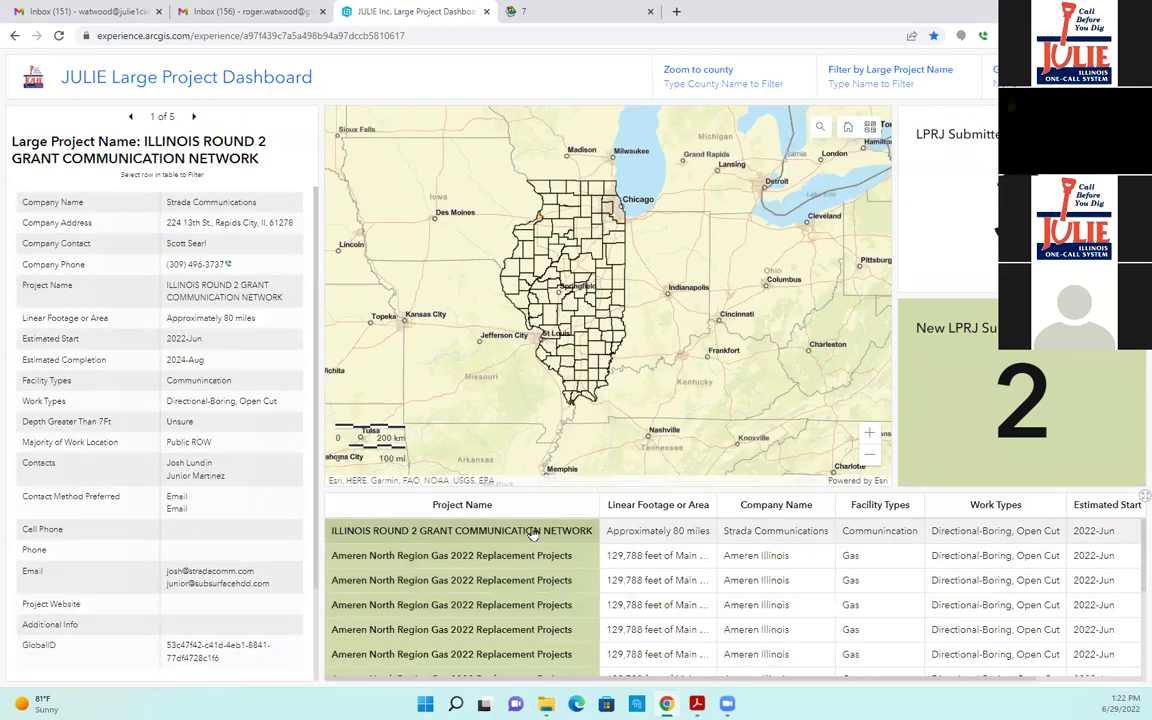
pyautogui.click(525, 590)
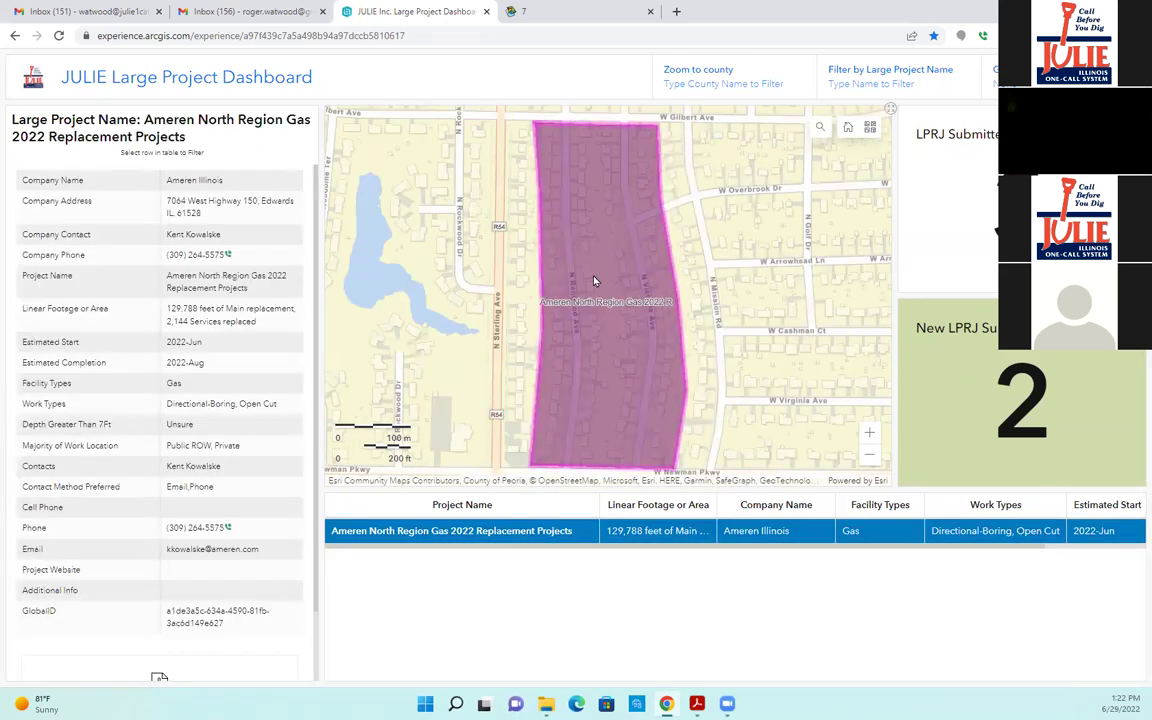
pyautogui.scroll(-1, 593, 281)
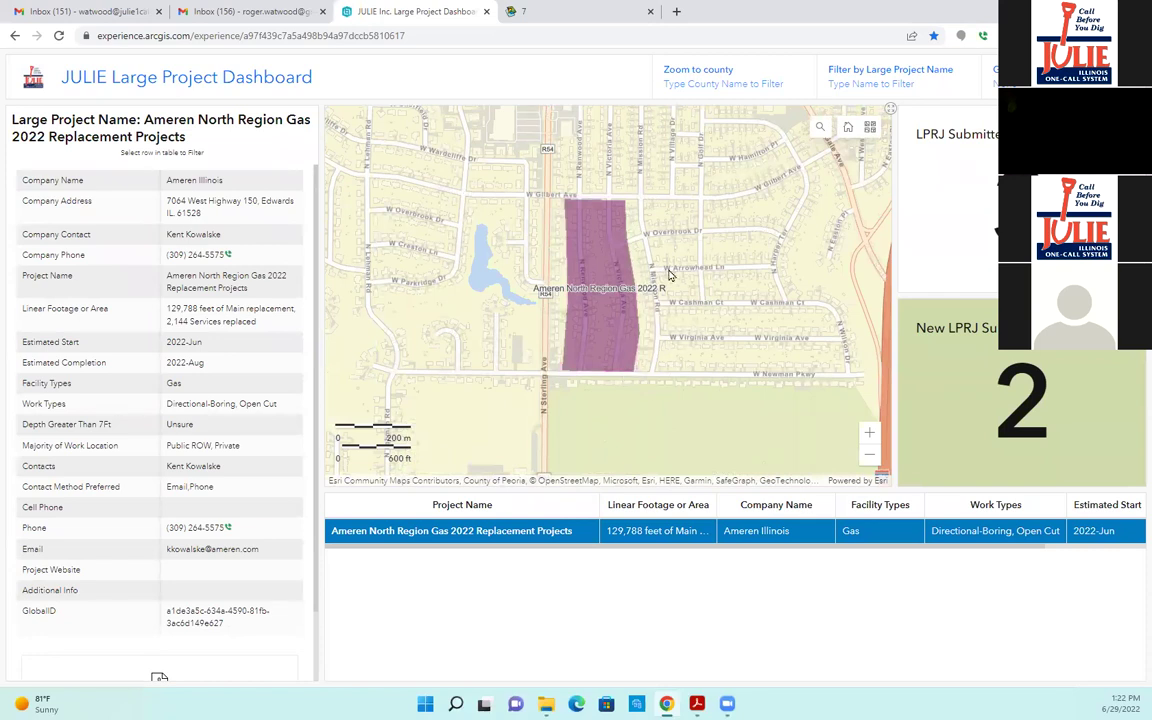
pyautogui.scroll(1, 670, 275)
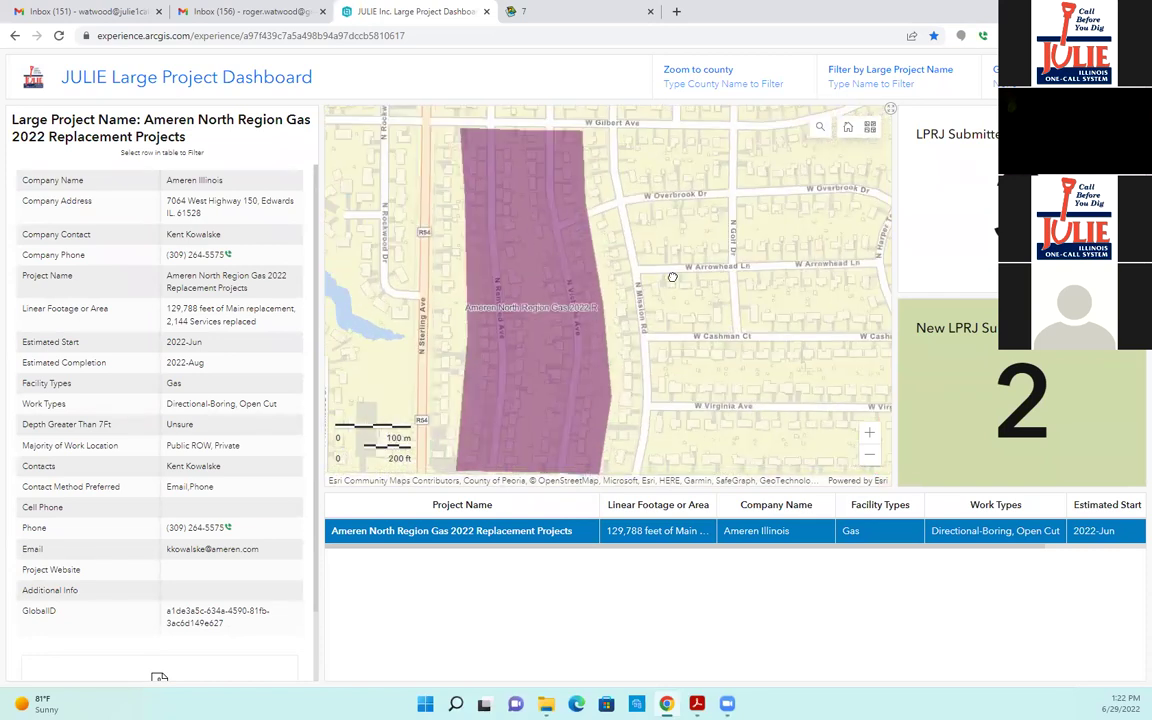
pyautogui.scroll(-1, 672, 280)
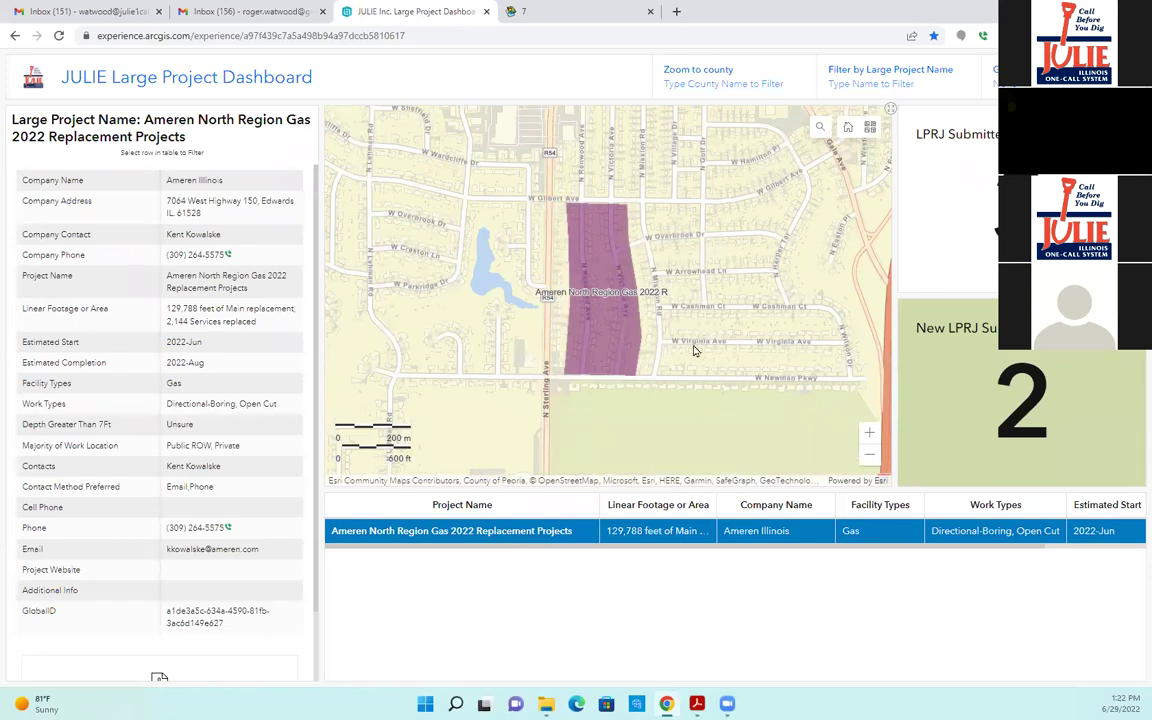
# Switch the map to the Imagery Hybrid basemap and inspect the selected project area on the aerial imagery.
pyautogui.click(871, 130)
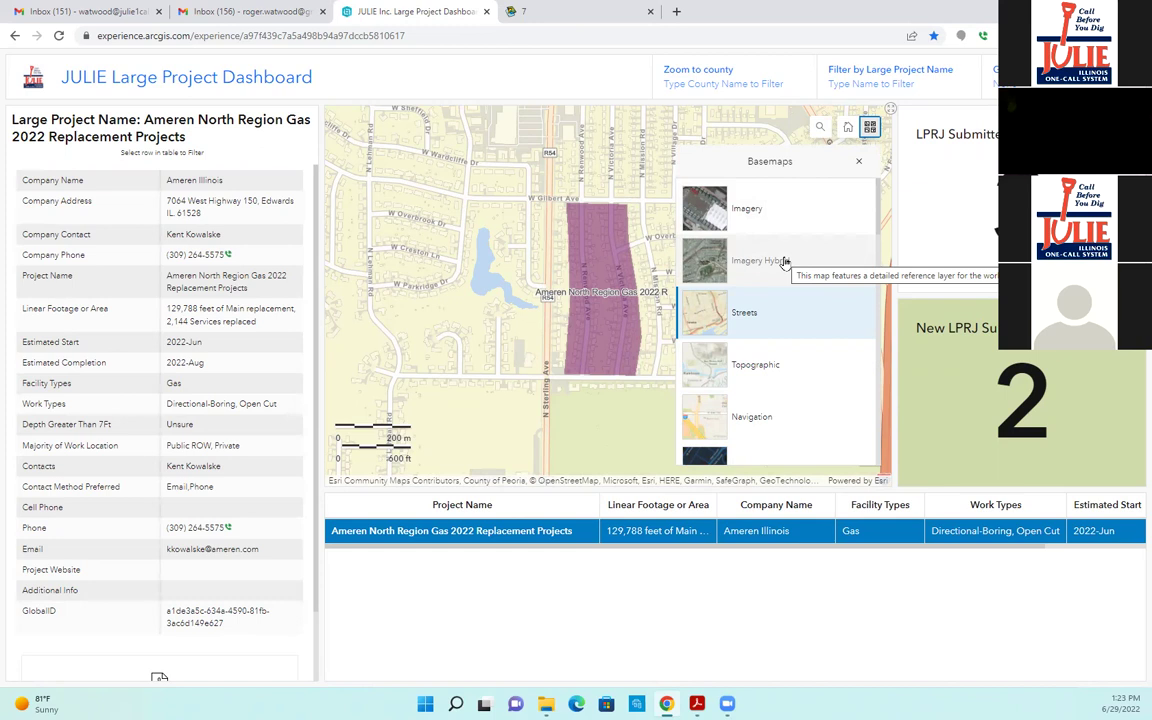
pyautogui.click(708, 259)
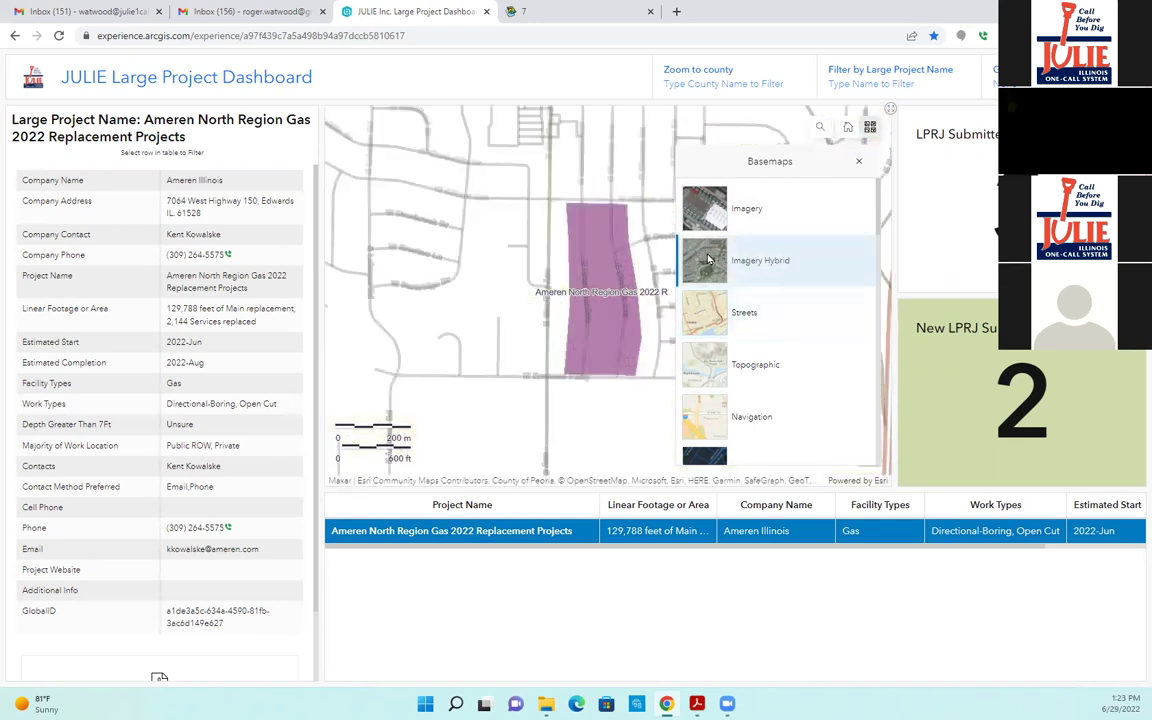
pyautogui.click(772, 139)
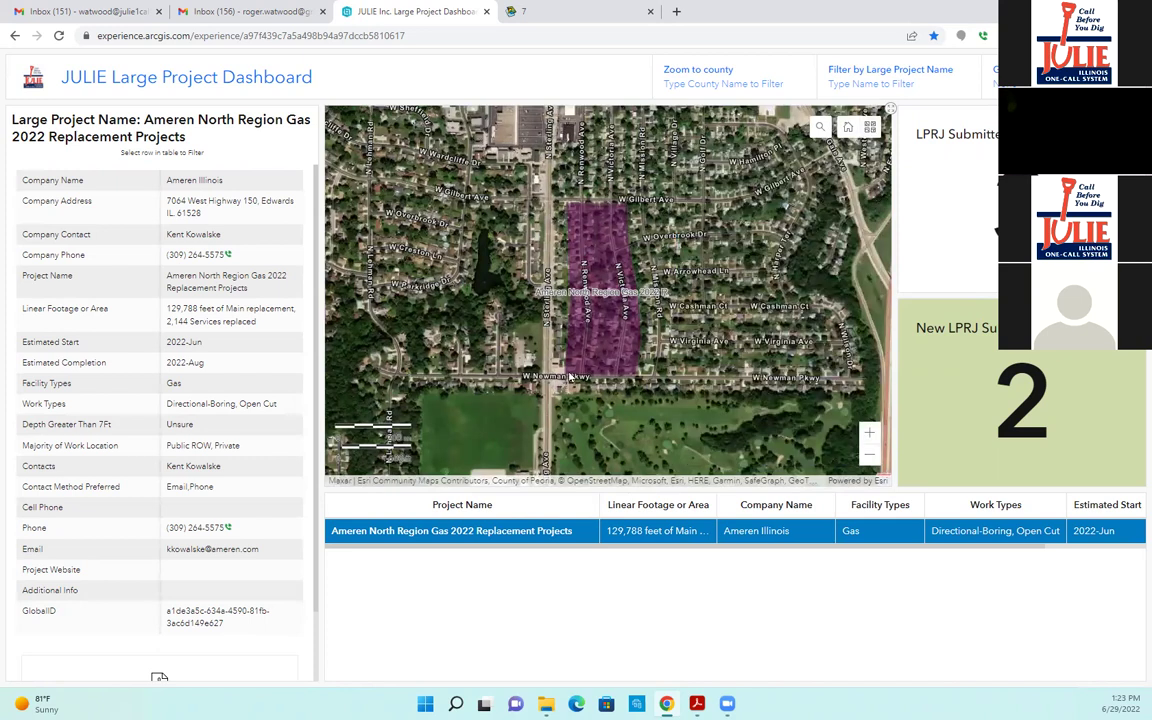
pyautogui.scroll(1, 601, 302)
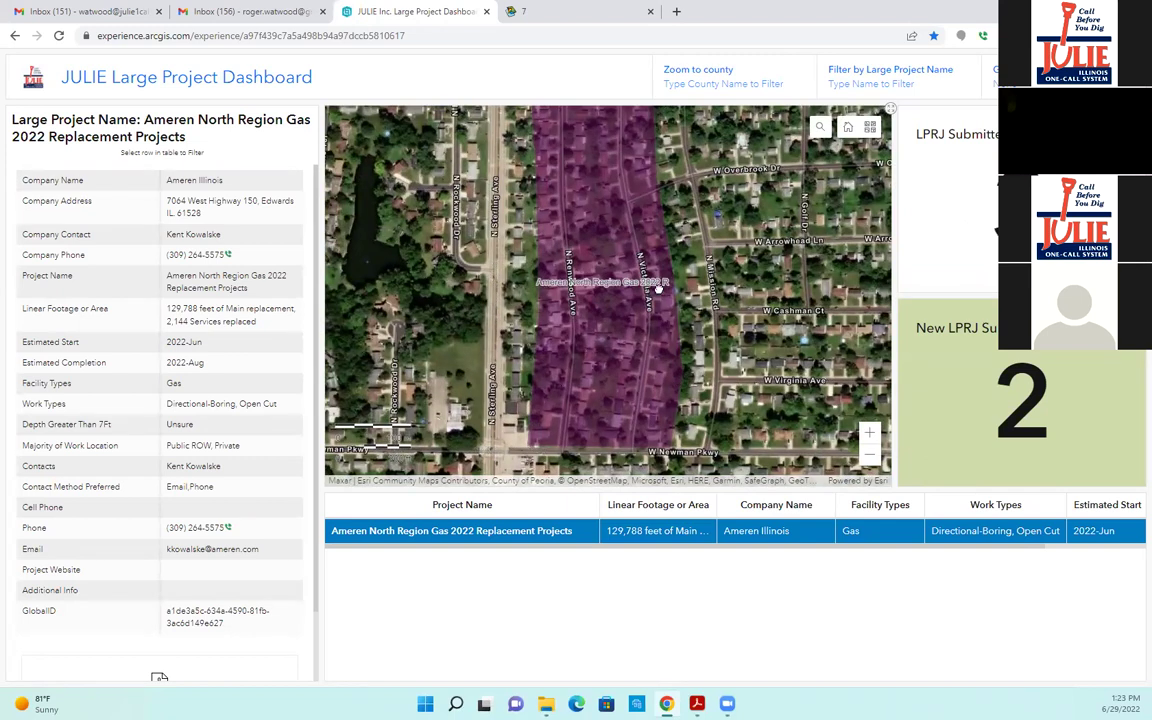
pyautogui.scroll(-1, 659, 289)
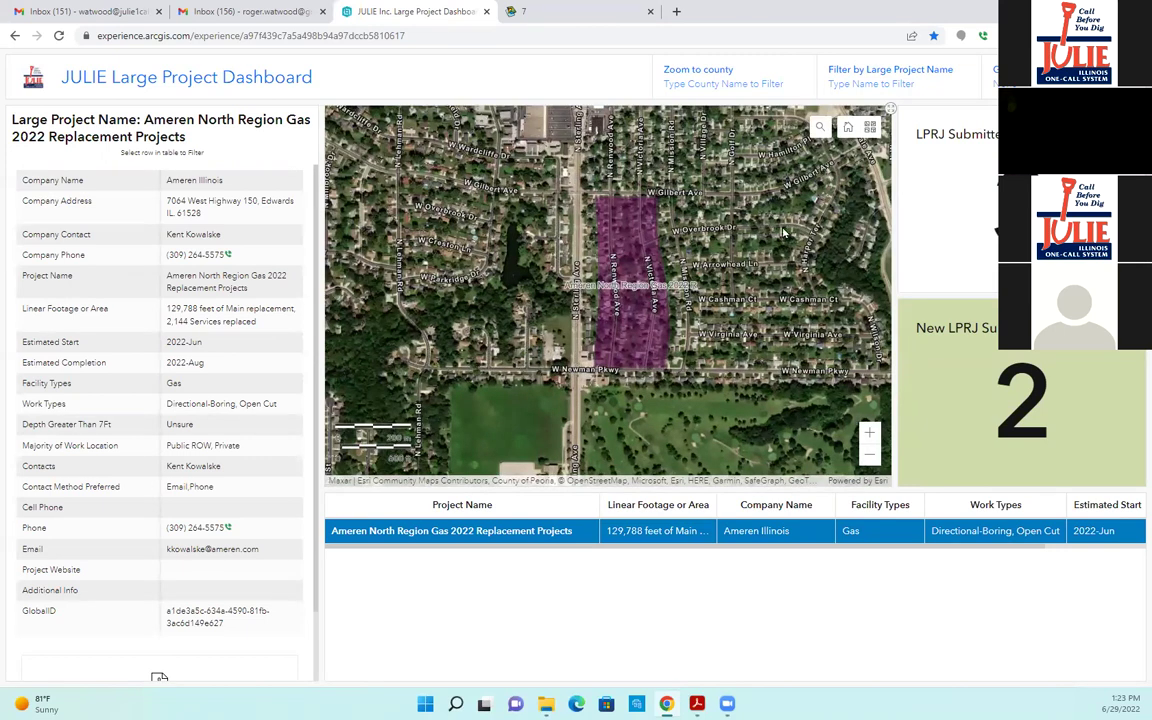
# Set the map's basemap back to Streets and dismiss the basemap choices.
pyautogui.click(870, 128)
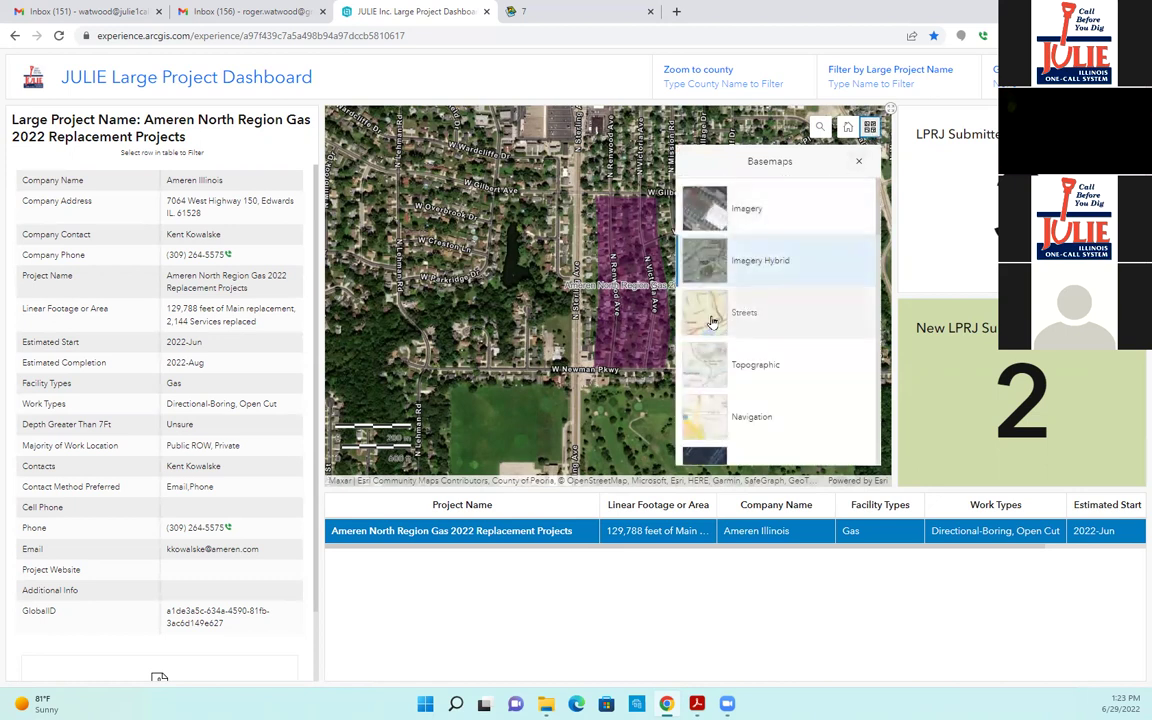
pyautogui.click(712, 321)
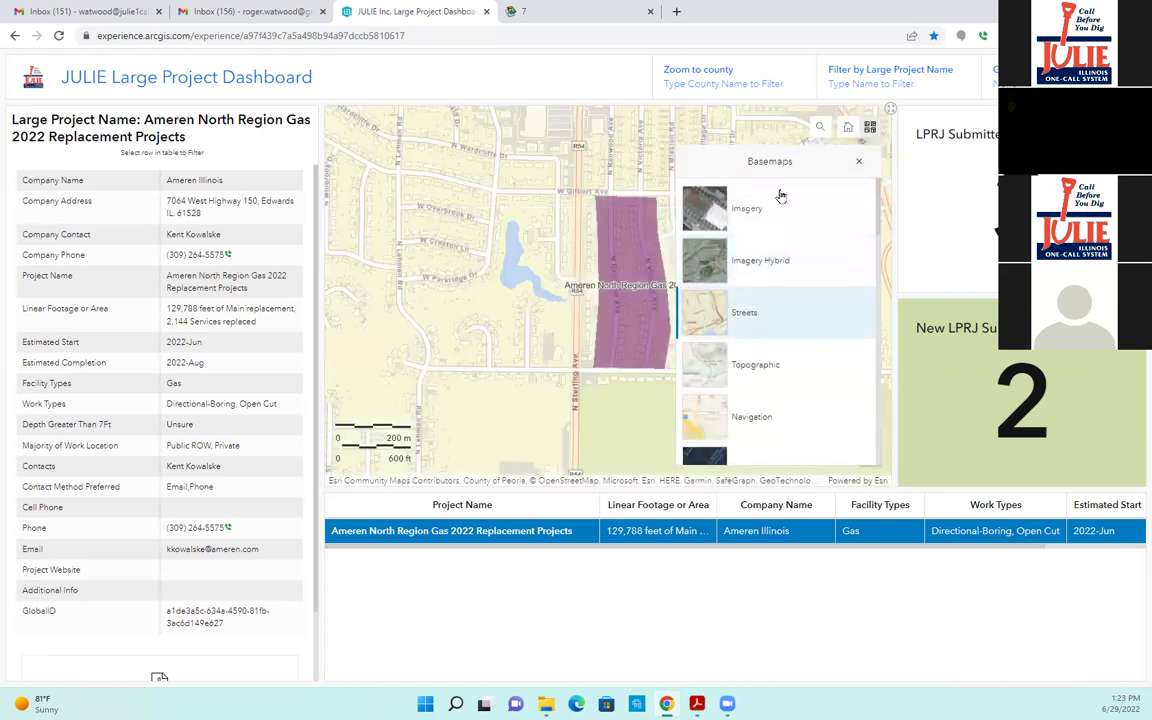
pyautogui.click(858, 161)
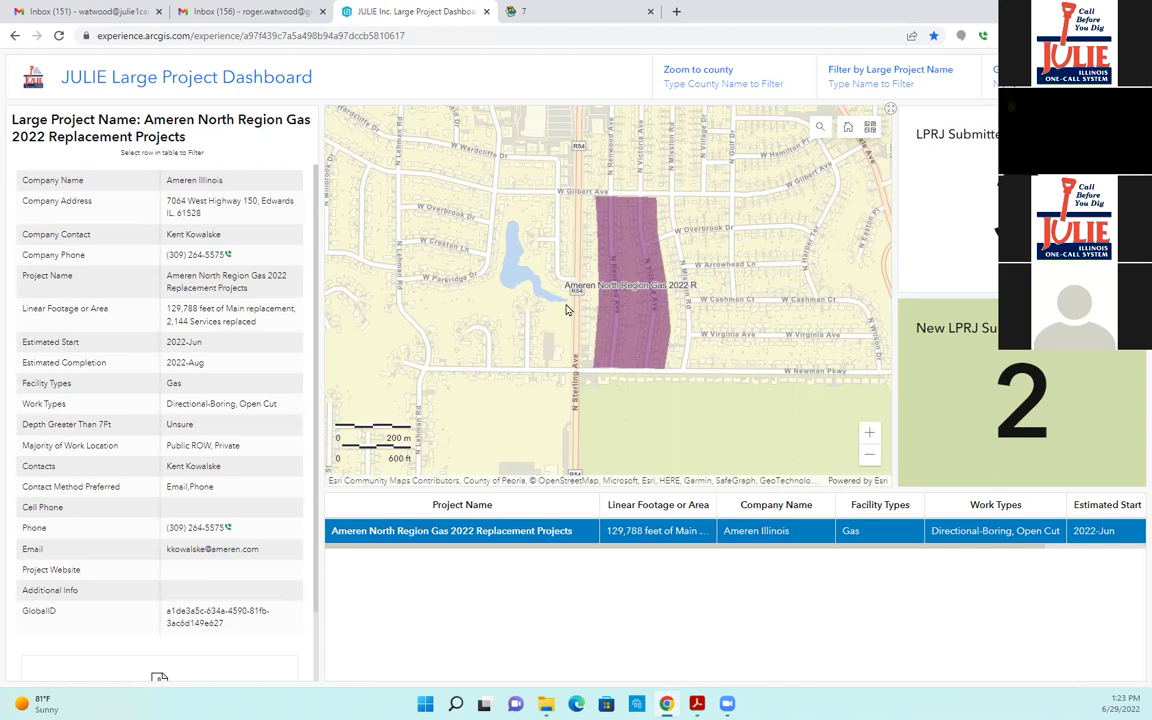
# Widen the map extent to the Peoria area to list the neighbouring Ameren projects, and clear the selected project row.
pyautogui.scroll(-1, 565, 316)
pyautogui.scroll(-1, 565, 316)
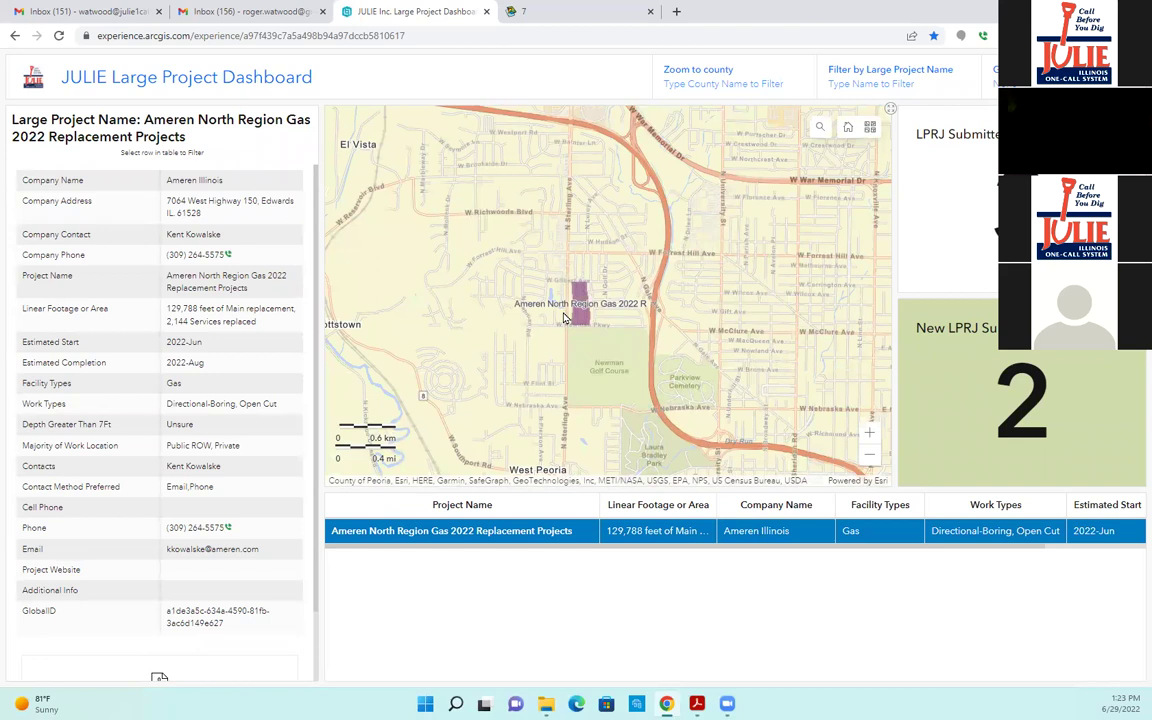
pyautogui.scroll(-2, 565, 316)
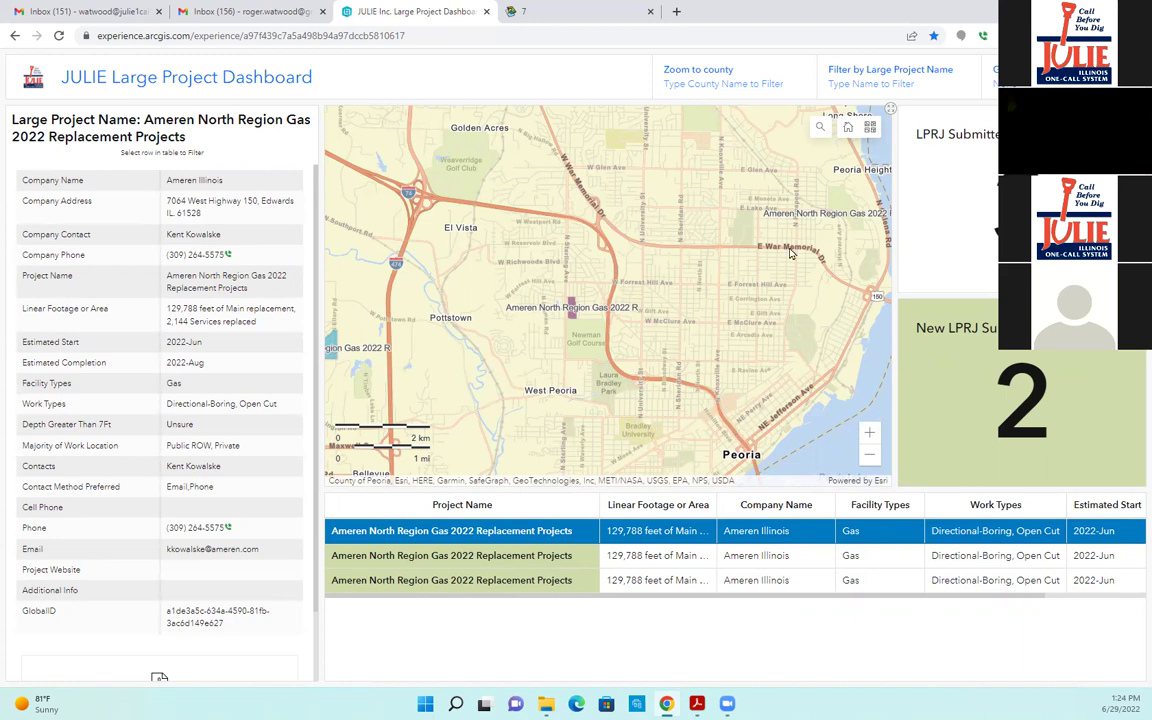
pyautogui.scroll(-1, 721, 328)
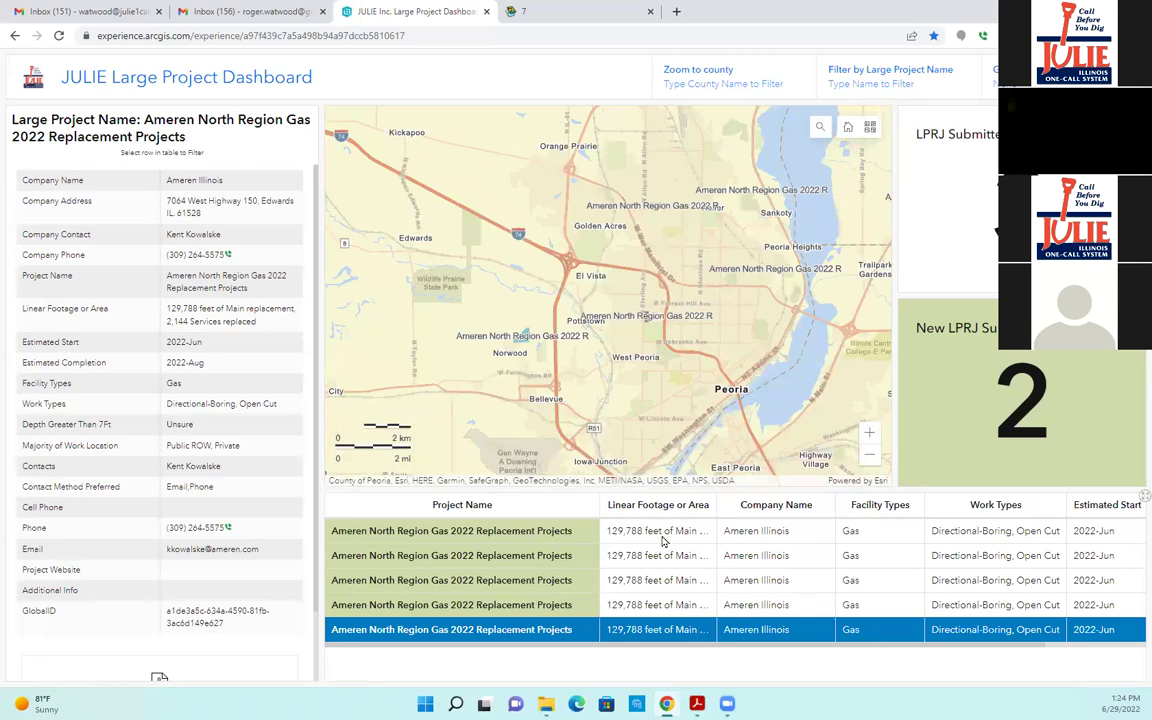
pyautogui.click(568, 632)
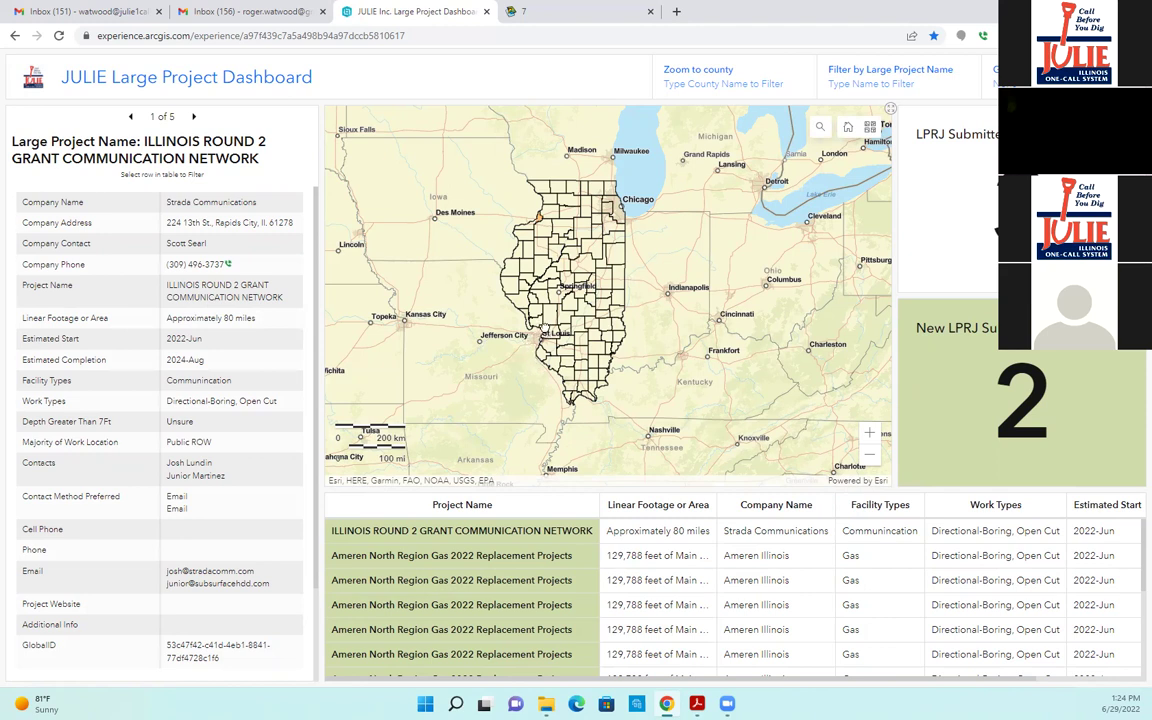
# Narrow the map extent to the area around Belleville and select the Old Collinsville Rd project listed there.
pyautogui.scroll(3, 545, 333)
pyautogui.scroll(2, 546, 340)
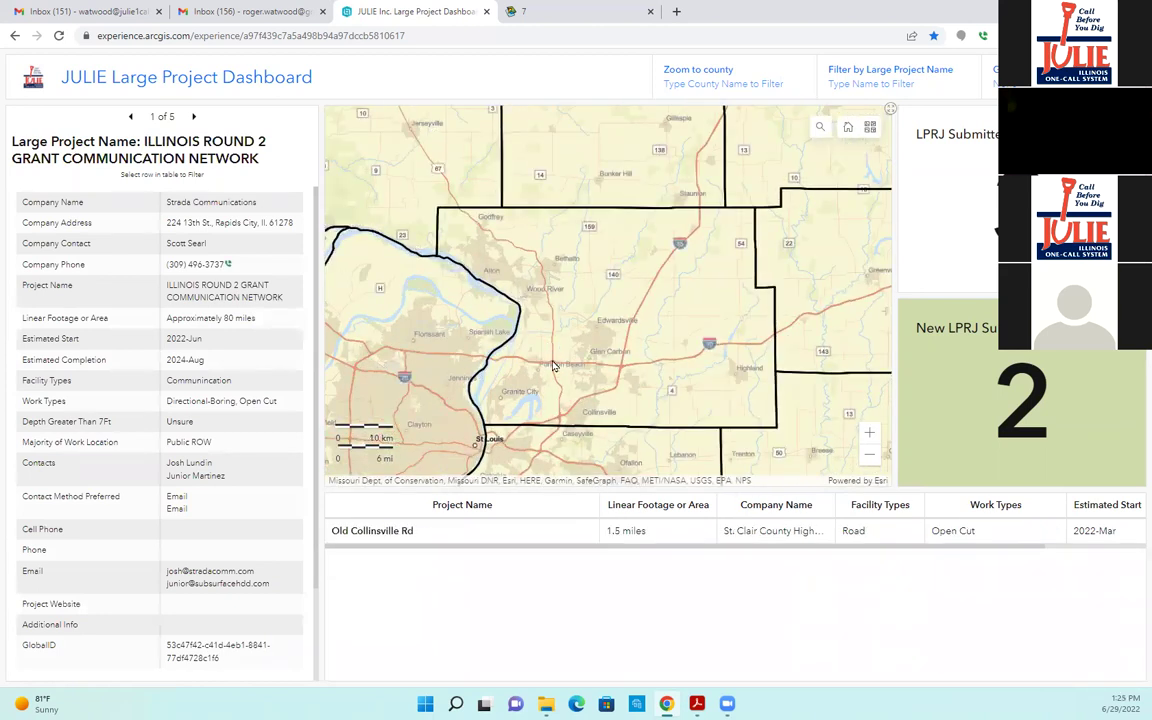
pyautogui.scroll(1, 553, 366)
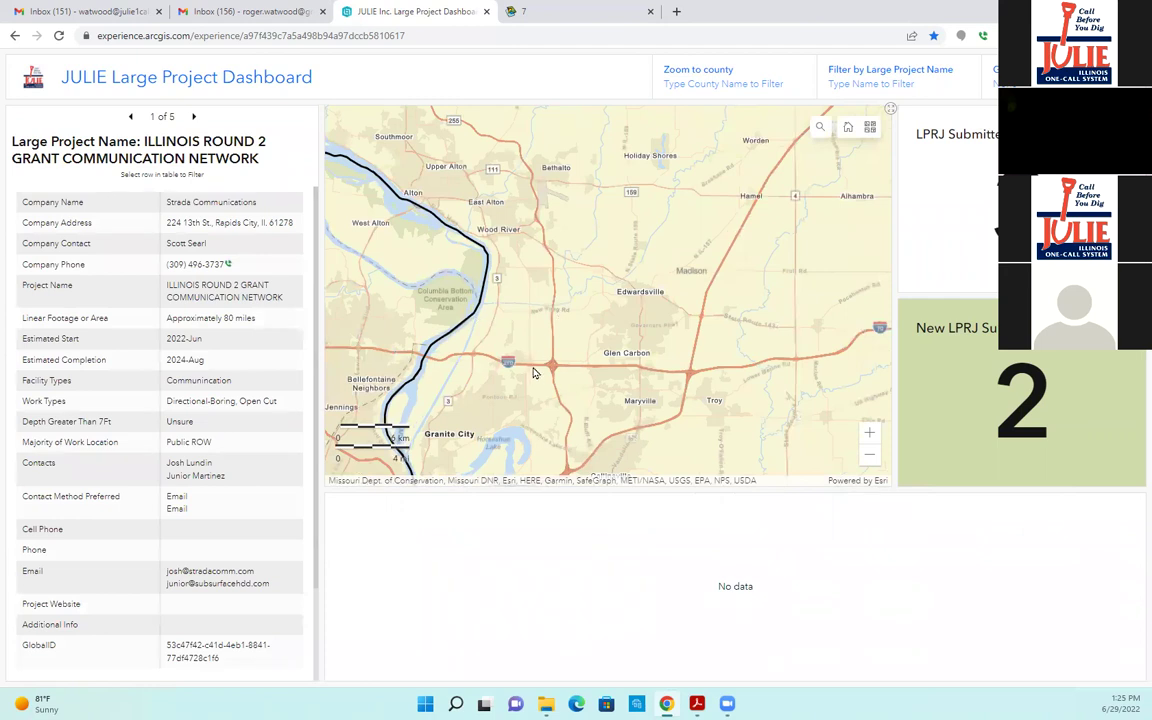
pyautogui.moveTo(537, 362); pyautogui.dragTo(557, 163)
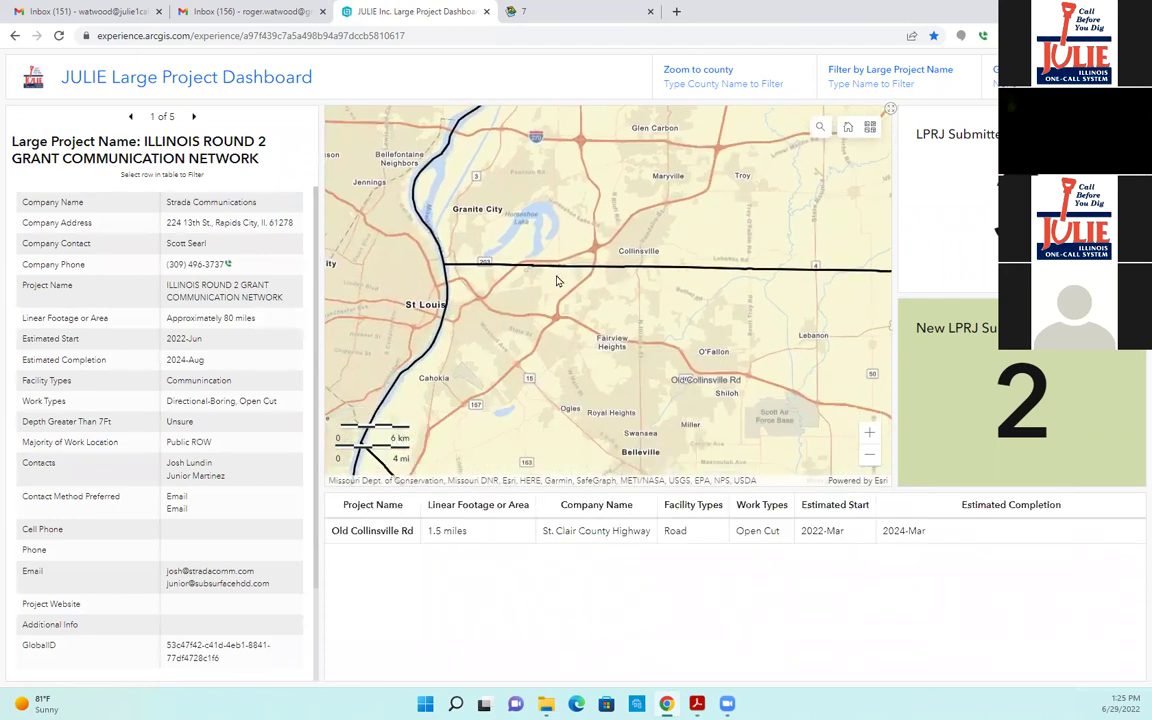
pyautogui.click(555, 276)
pyautogui.moveTo(548, 362); pyautogui.dragTo(569, 212)
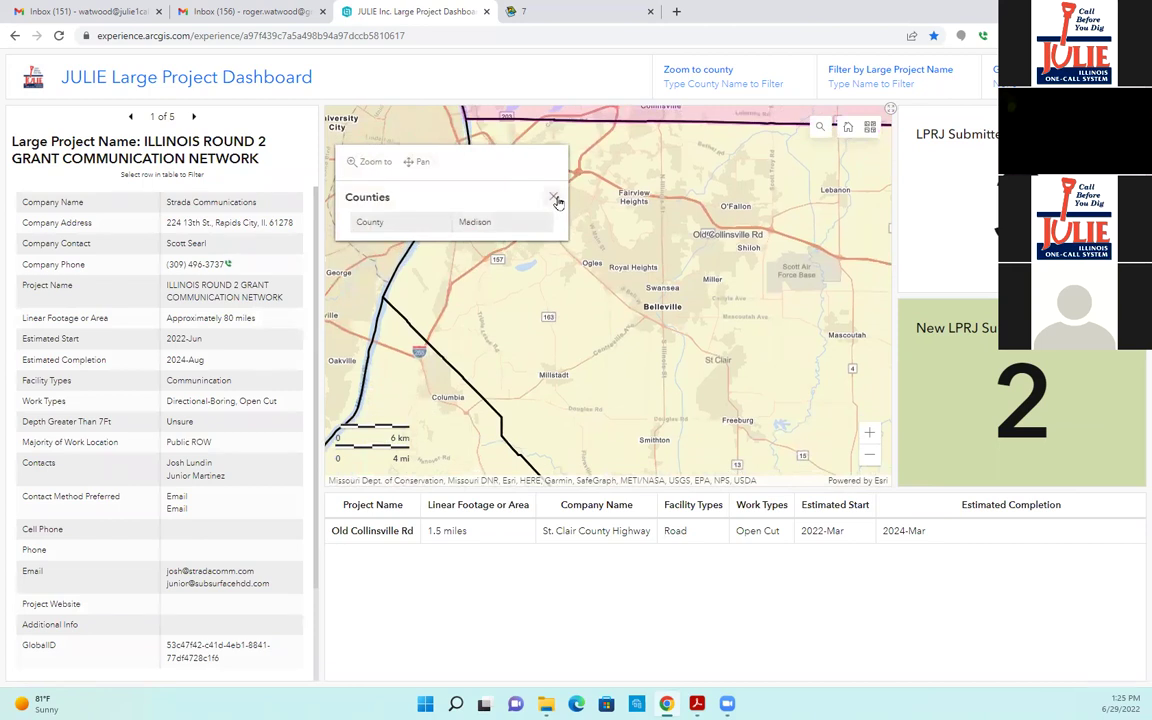
pyautogui.click(553, 196)
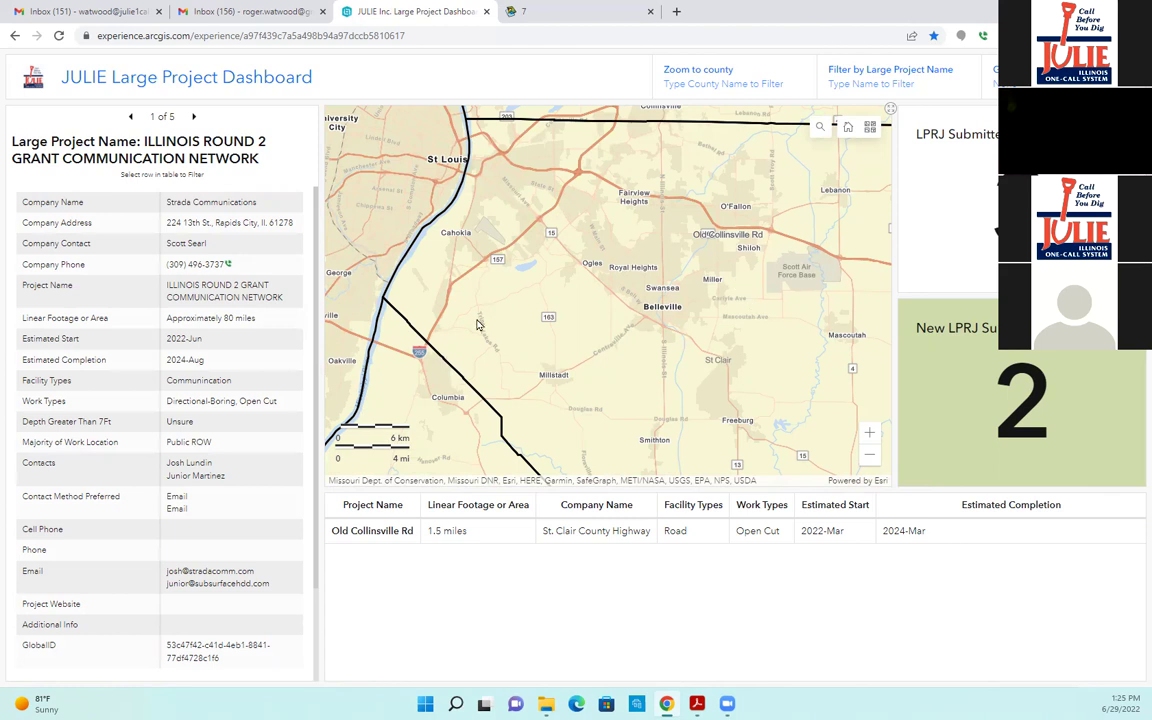
pyautogui.click(377, 533)
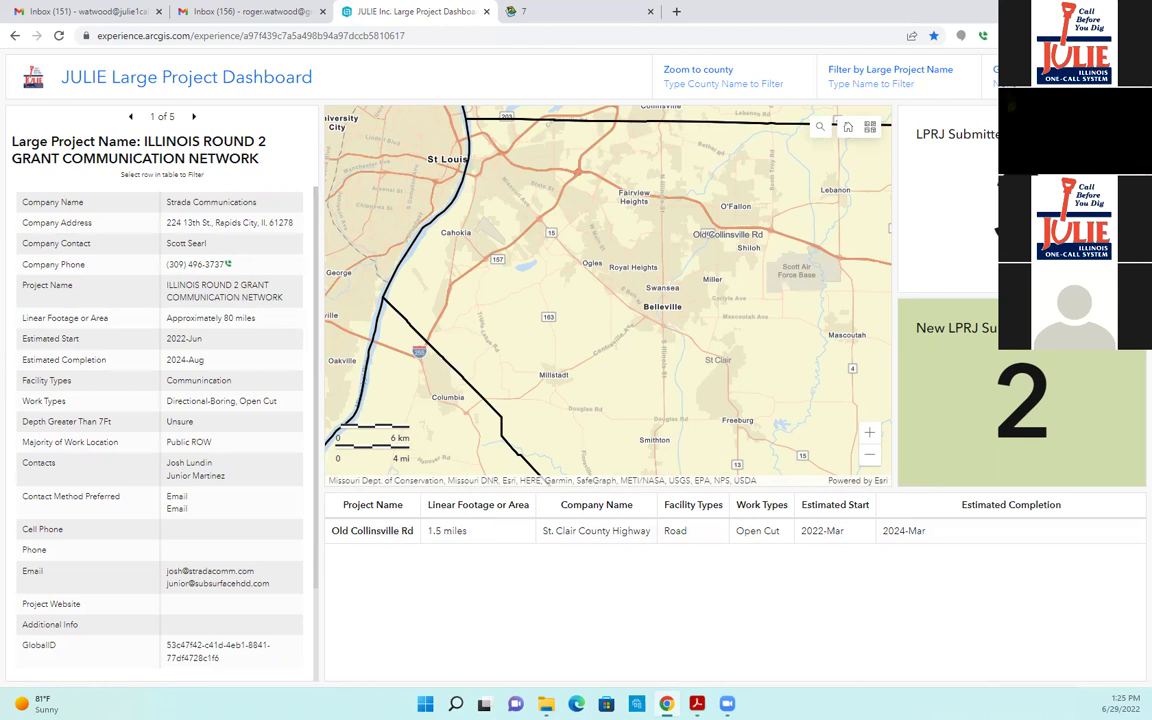
pyautogui.click(394, 539)
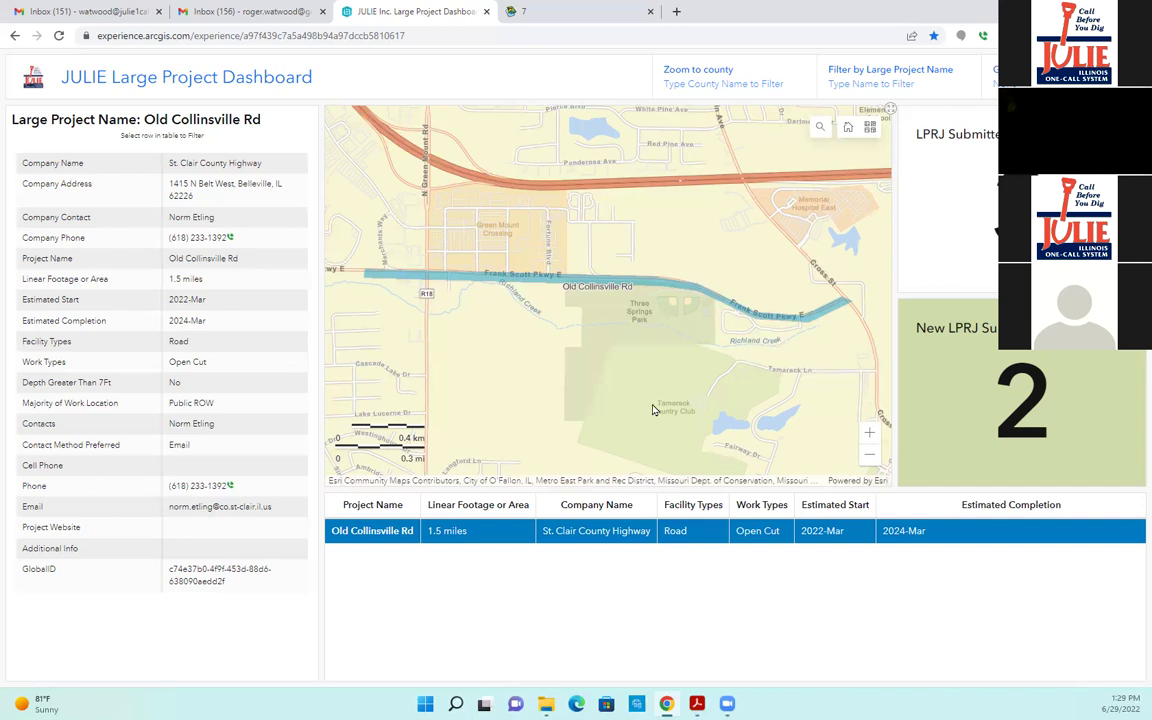
# Clear the Old Collinsville Rd selection and look through the full project table down to its last rows.
pyautogui.click(606, 533)
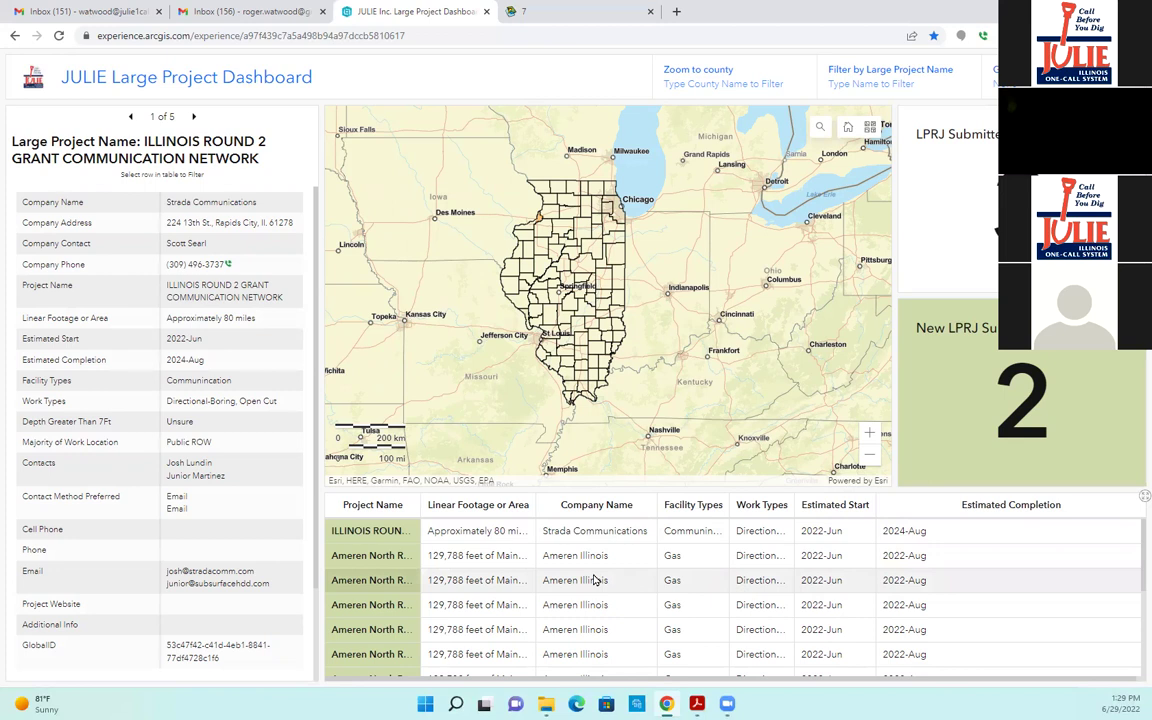
pyautogui.scroll(-2, 592, 580)
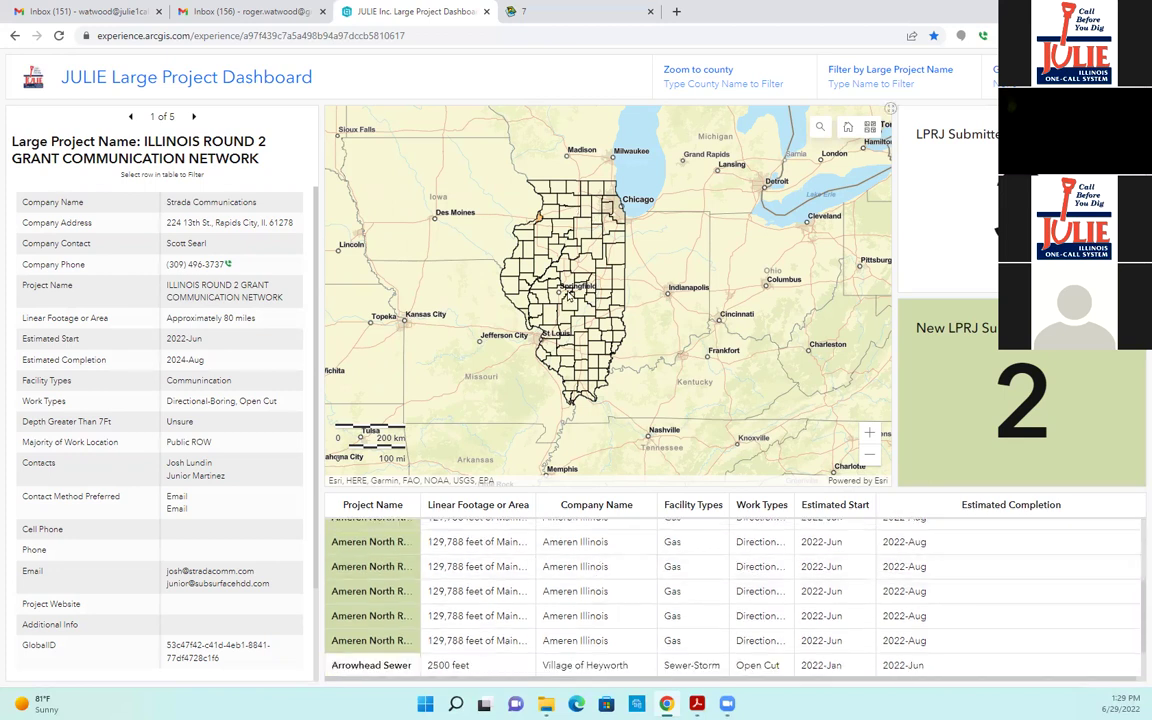
pyautogui.scroll(-2, 618, 558)
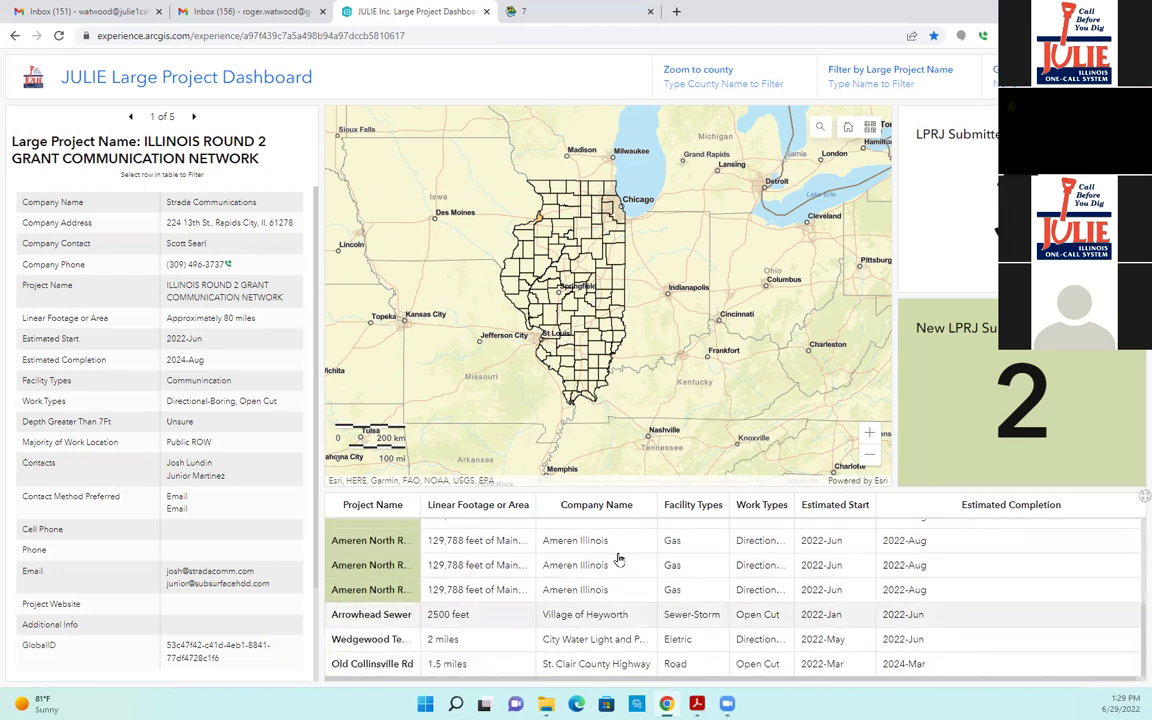